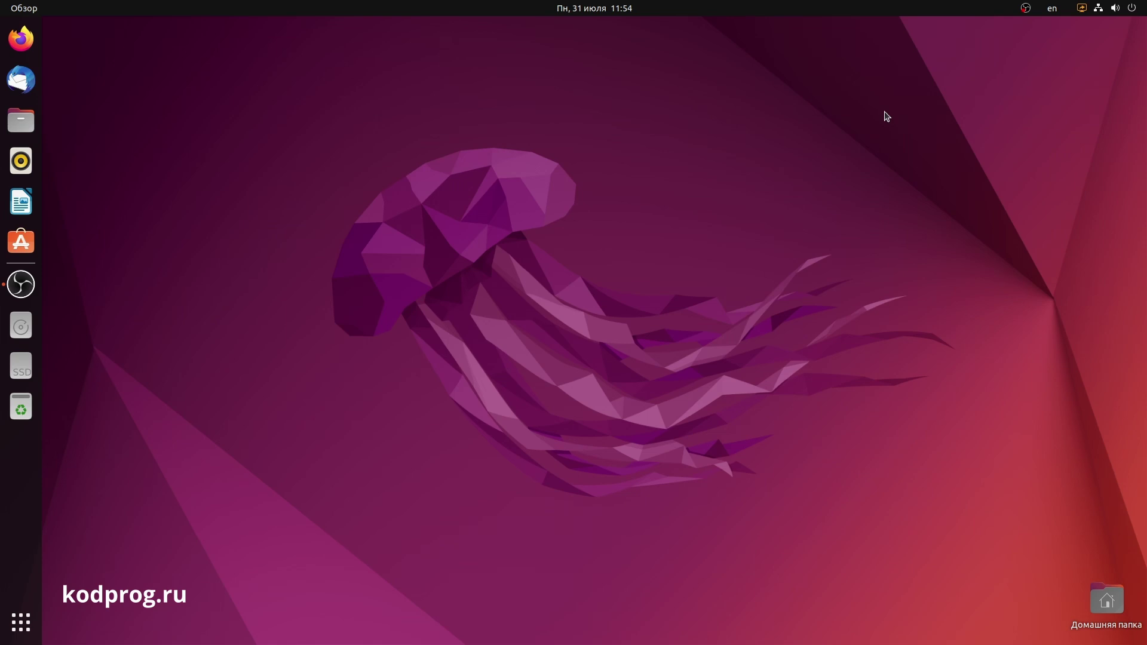
Open Firefox and search the web for woeusb
key("super+1")
type("w")
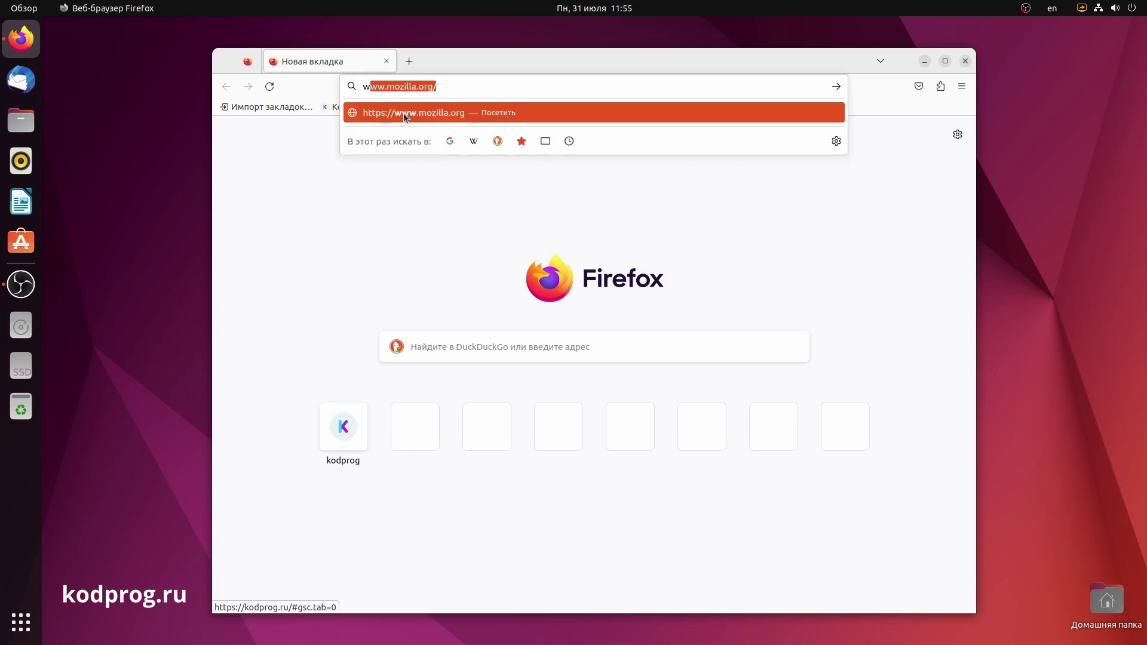
type("oeusb")
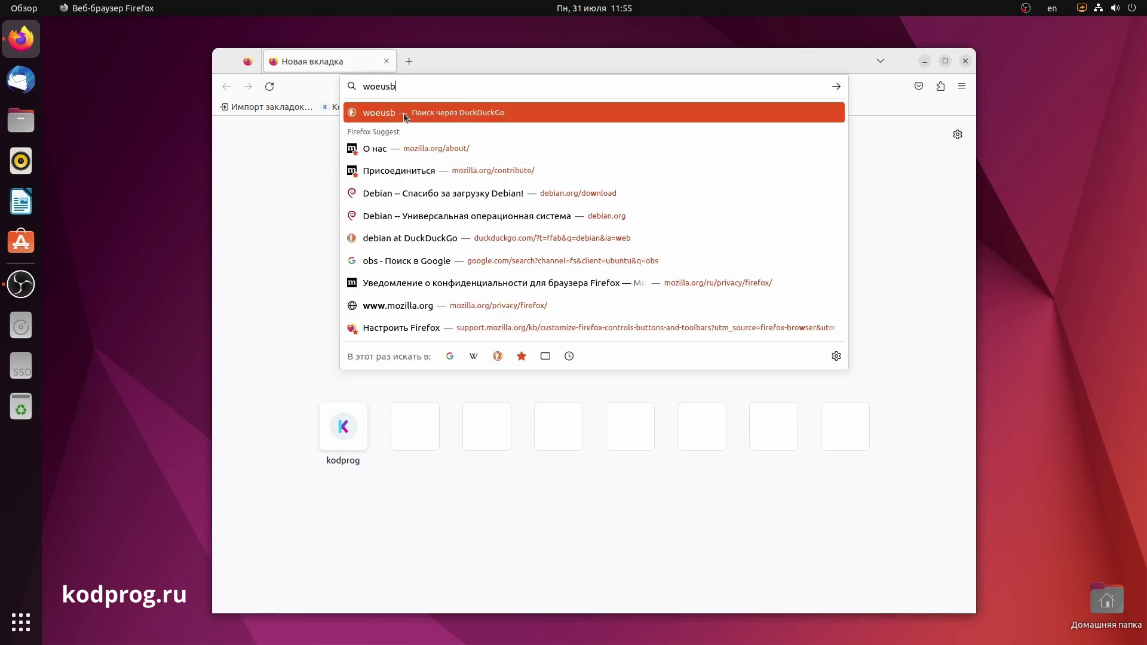
key("Return")
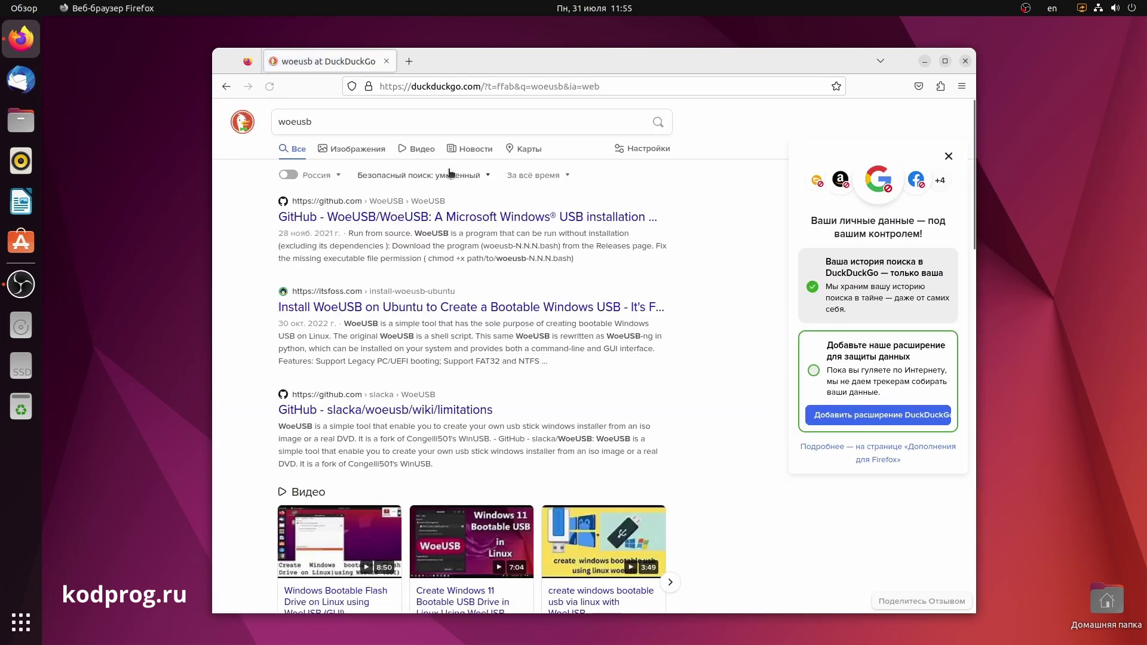
Open the WoeUSB GitHub search result and go to the same organization's WoeUSB-ng repository
left_click(433, 215)
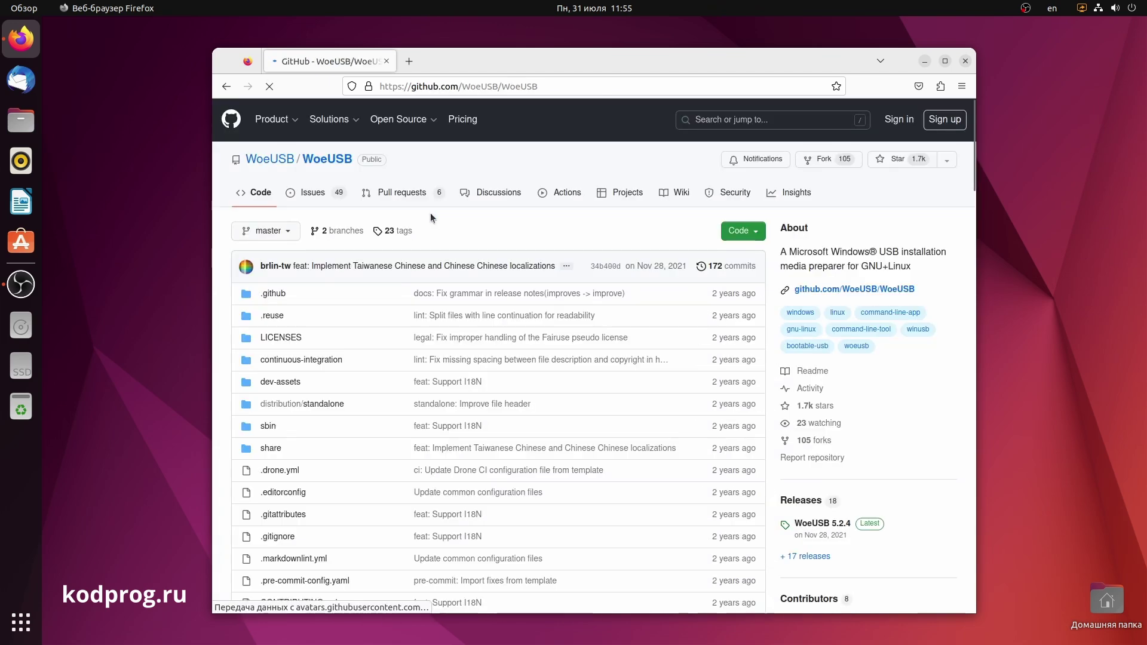
left_click(283, 161)
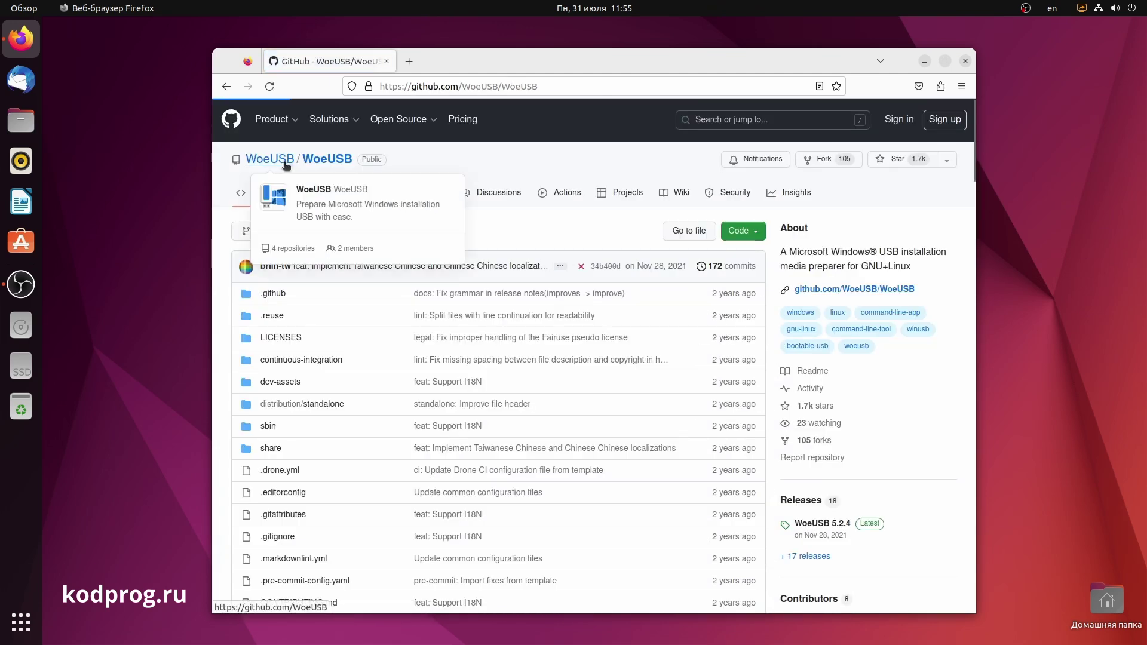
left_click(520, 296)
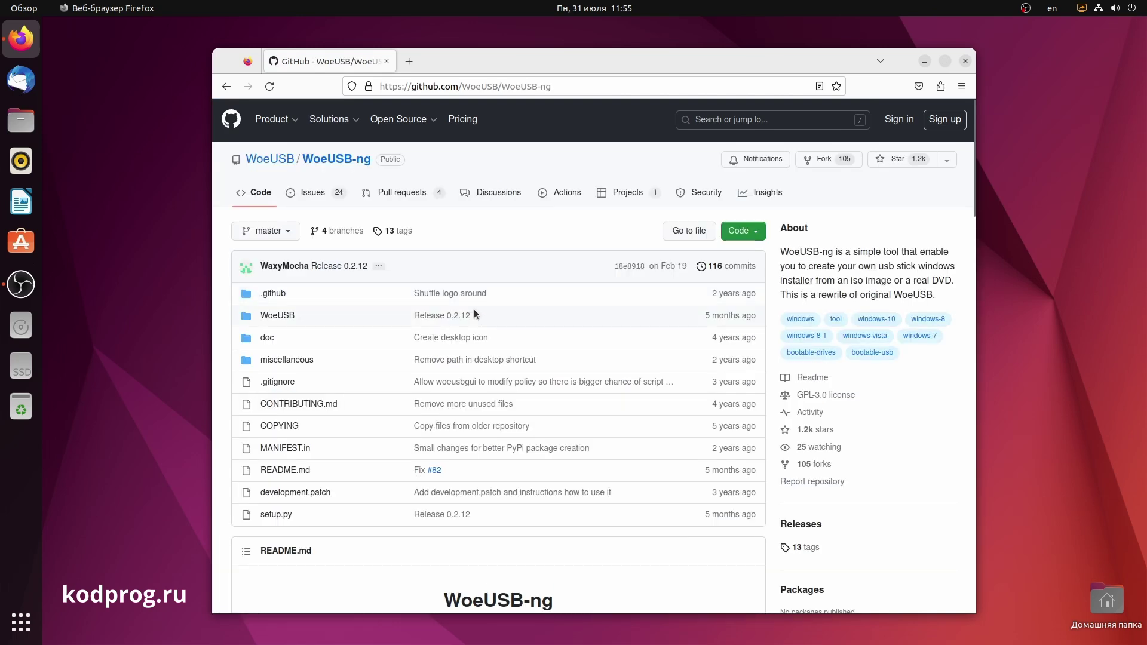
Copy the Ubuntu dependency installation command from the Installation section of the WoeUSB-ng README
scroll(475, 309, "down", 5)
scroll(474, 309, "down", 10)
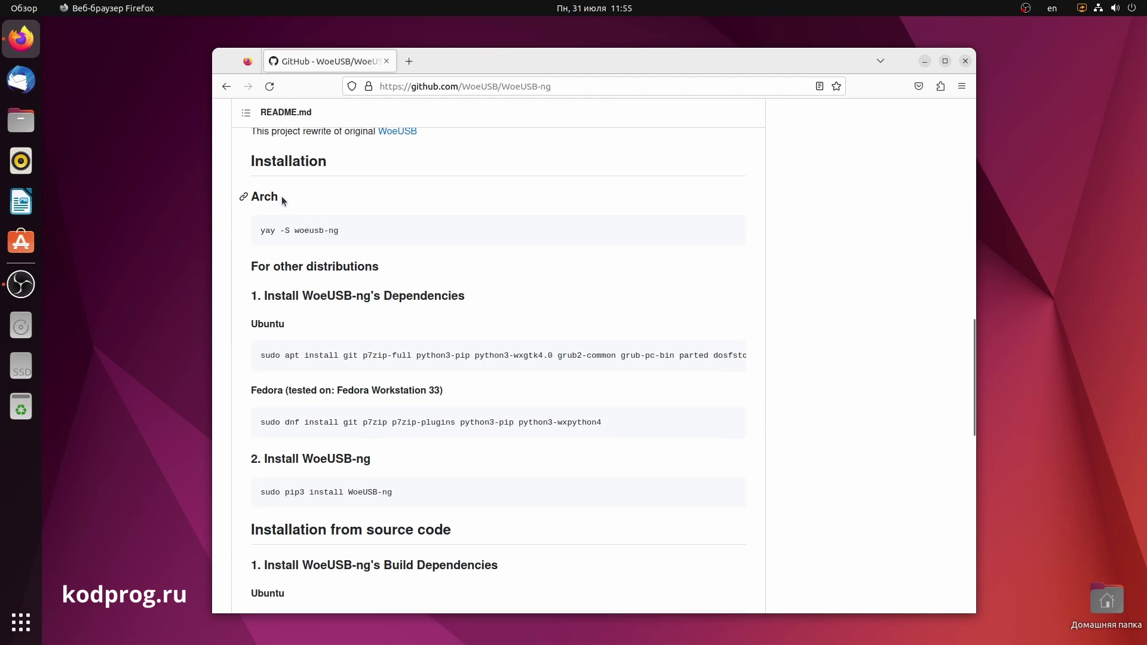
left_click_drag(259, 230, 374, 231)
left_click(363, 248)
scroll(364, 249, "down", 2)
scroll(364, 249, "down", 3)
scroll(359, 269, "up", 3)
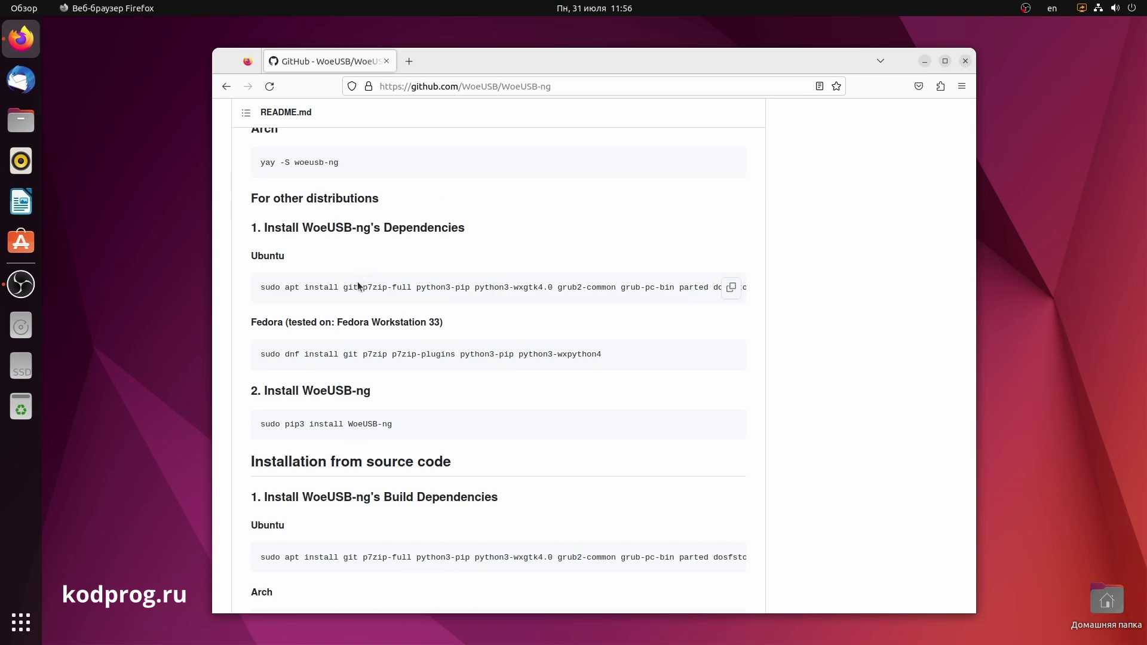
triple_click(410, 287)
key("ctrl+c")
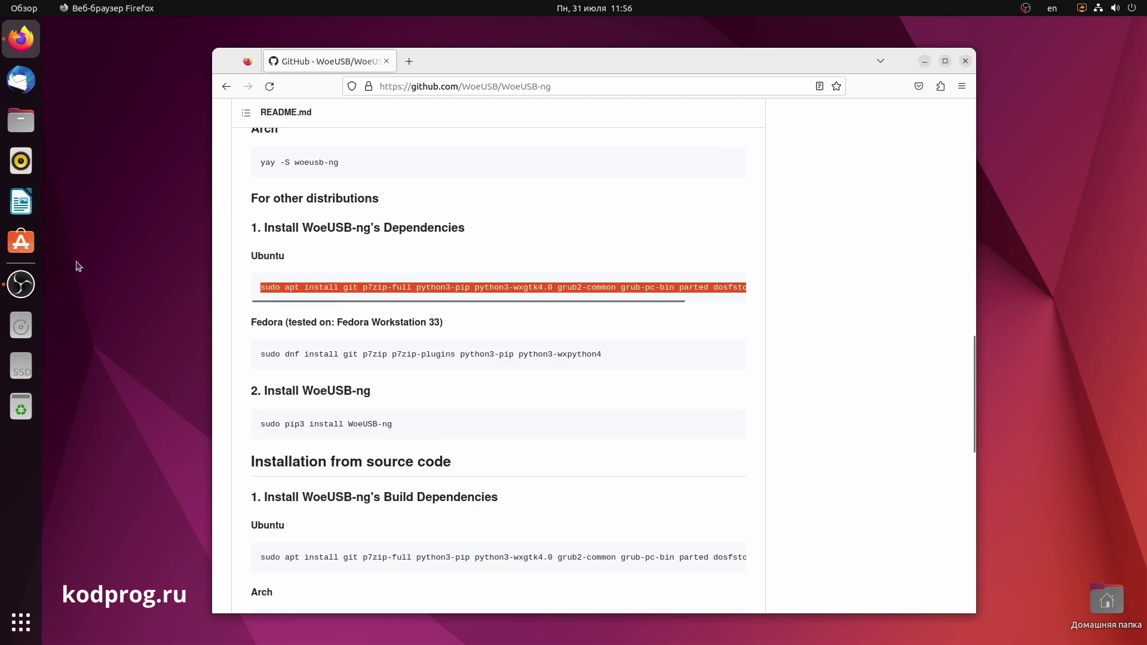
Open the terminal and paste the copied apt install command for the WoeUSB-ng dependencies
key("super")
type("term")
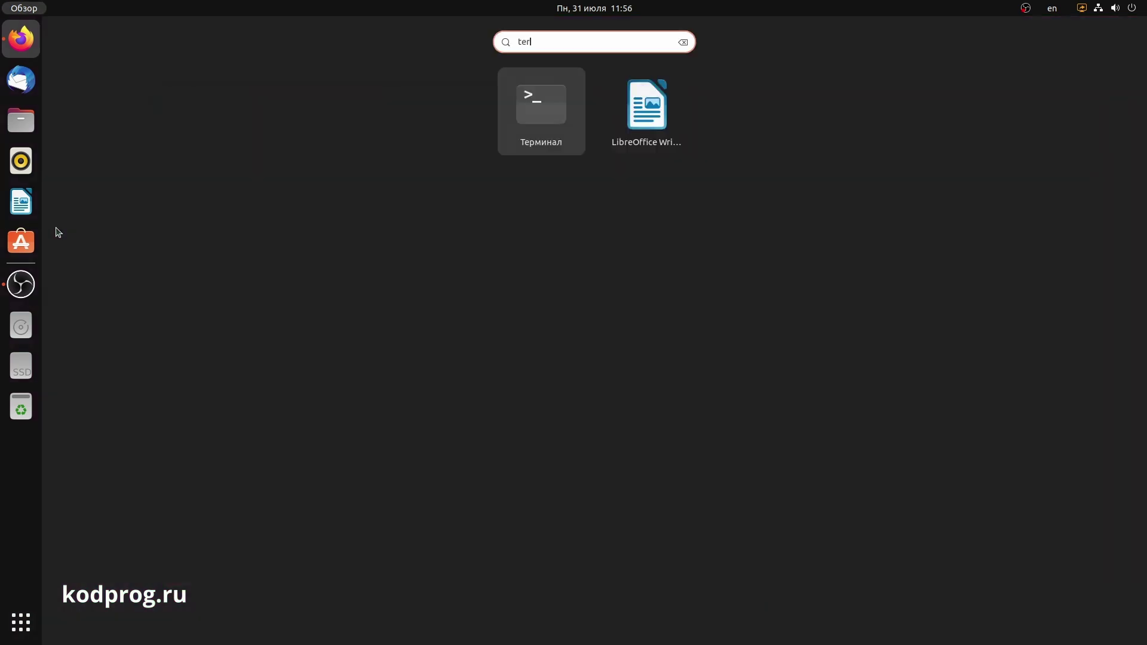
key("Return")
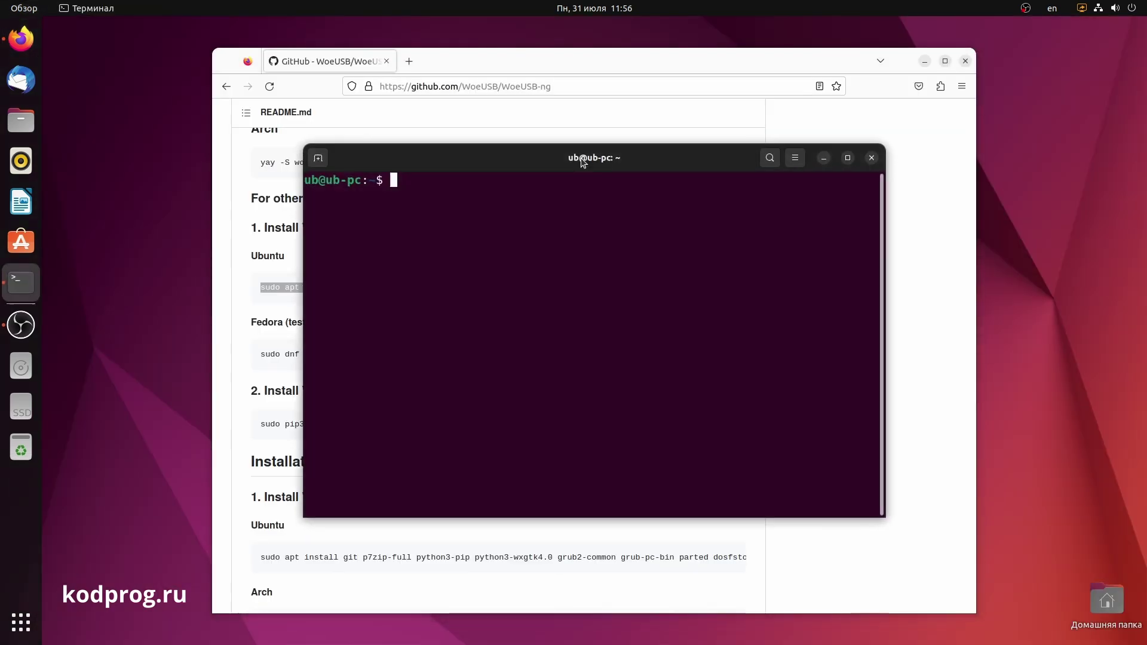
key("ctrl+shift+v")
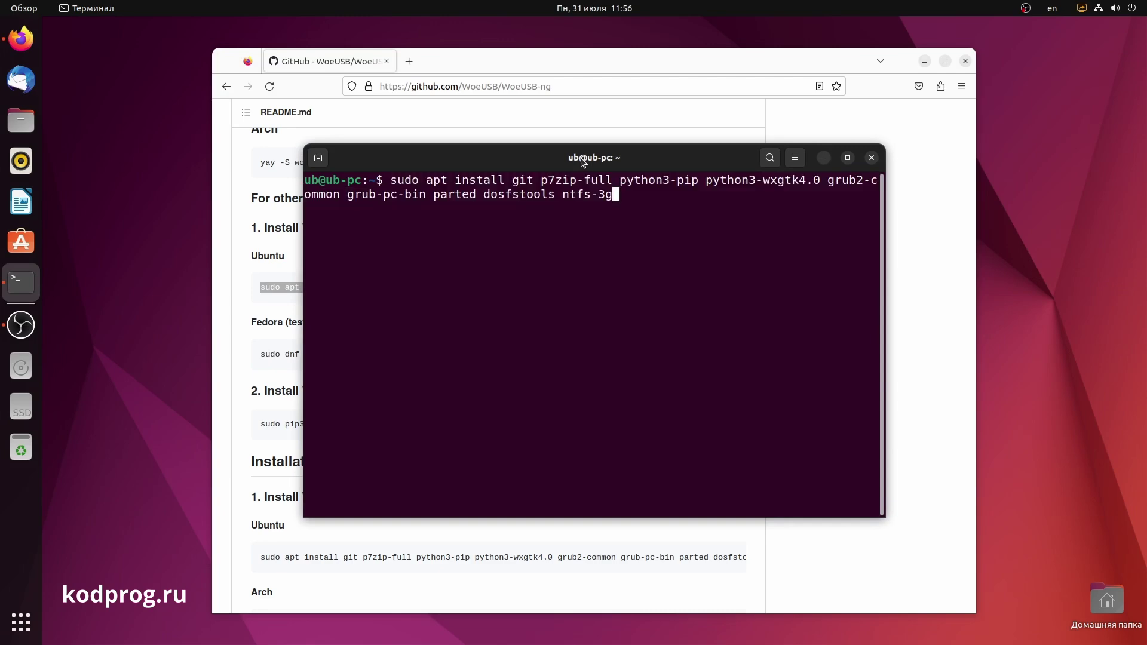
Minimize the browser and run the dependency installation, authorizing it with the account password, and clear the terminal output
left_click(924, 60)
key("Return")
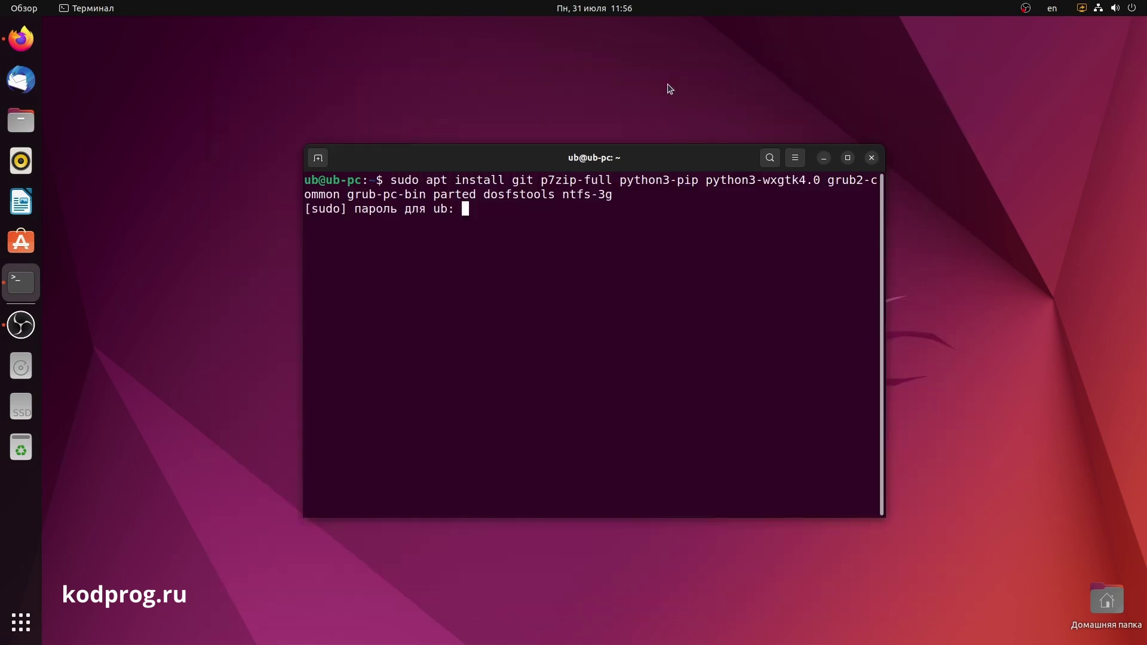
key("Return")
key("Return")
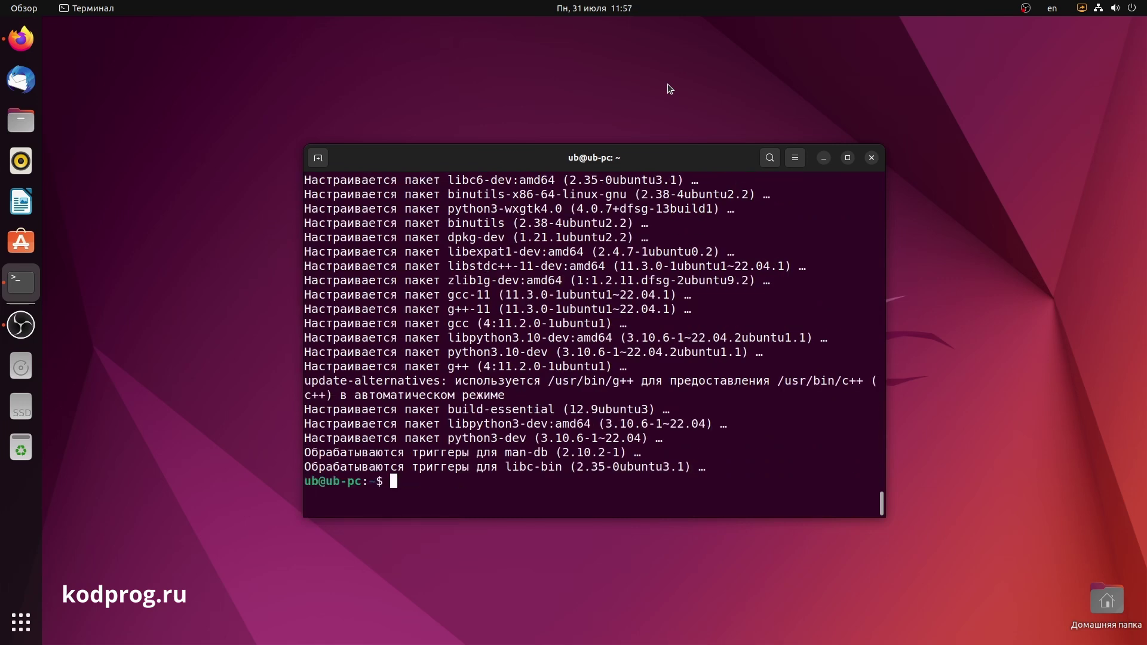
type("clear")
key("Return")
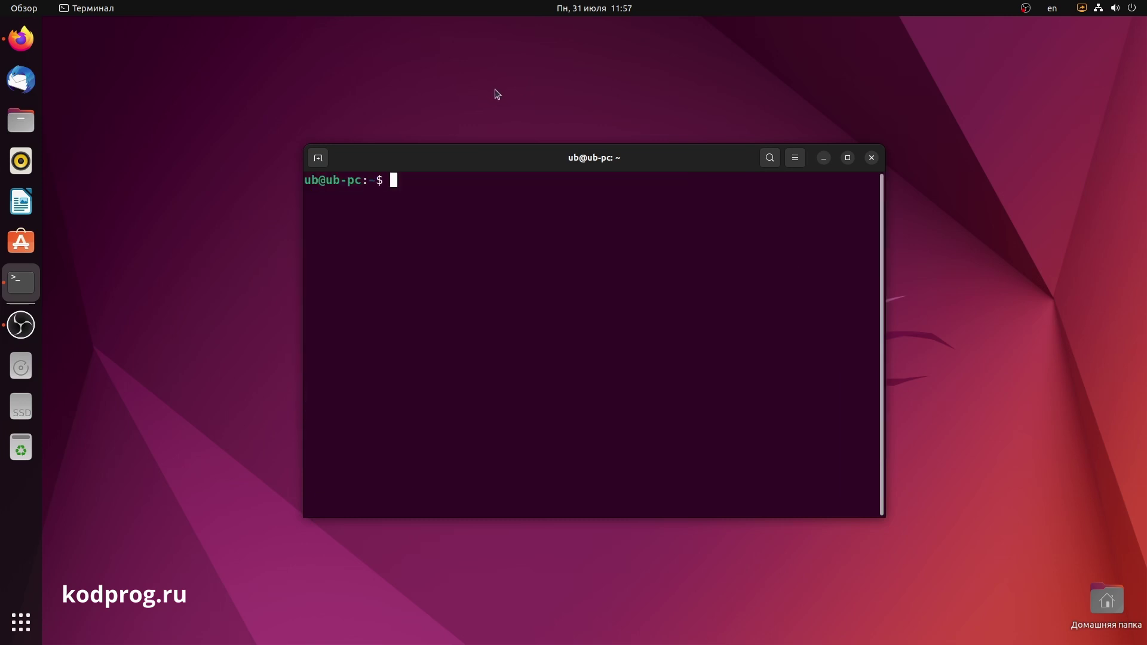
Return to Firefox and copy the sudo pip3 install WoeUSB-ng command from the README
left_click(21, 39)
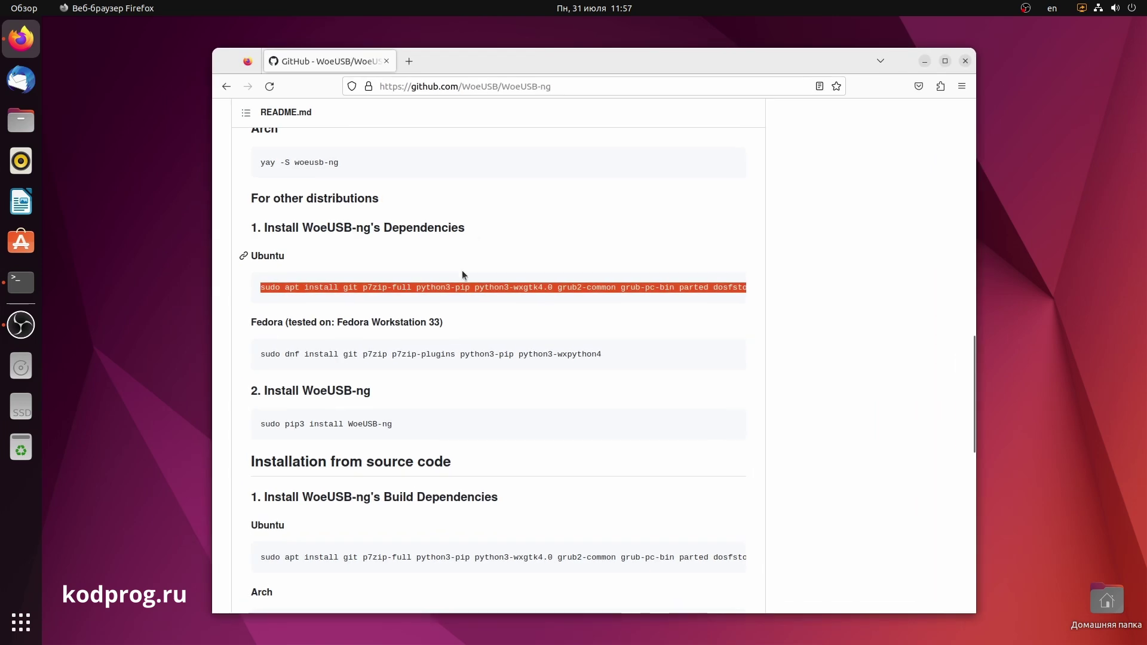
left_click(447, 353)
scroll(445, 354, "down", 2)
scroll(445, 354, "down", 2)
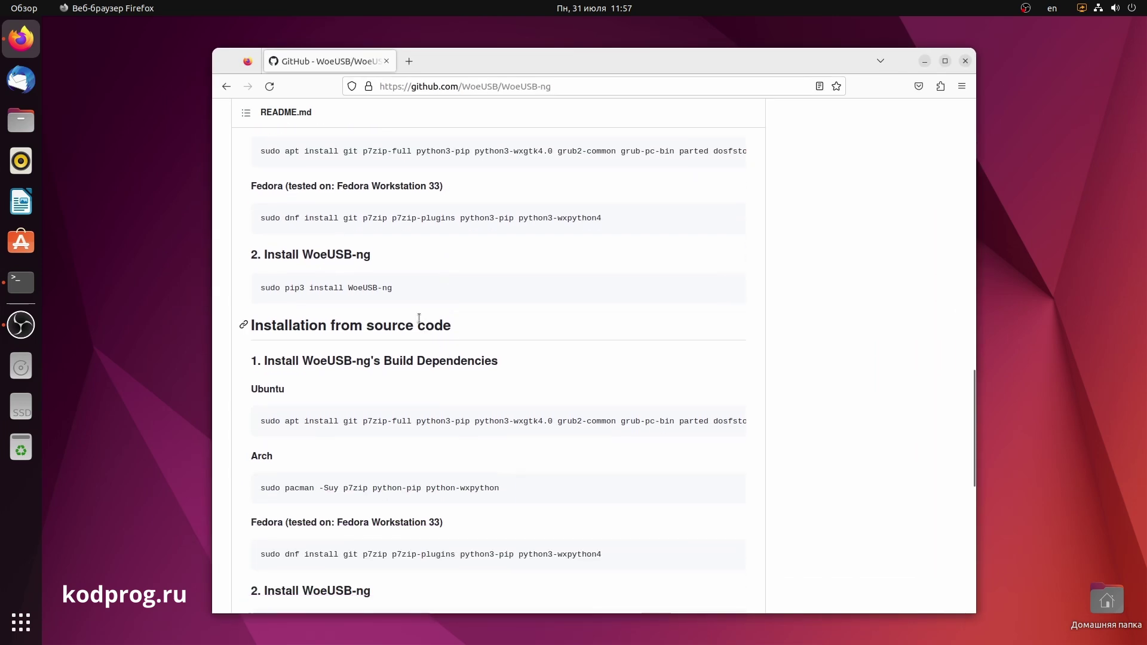
left_click_drag(402, 288, 279, 276)
key("ctrl+c")
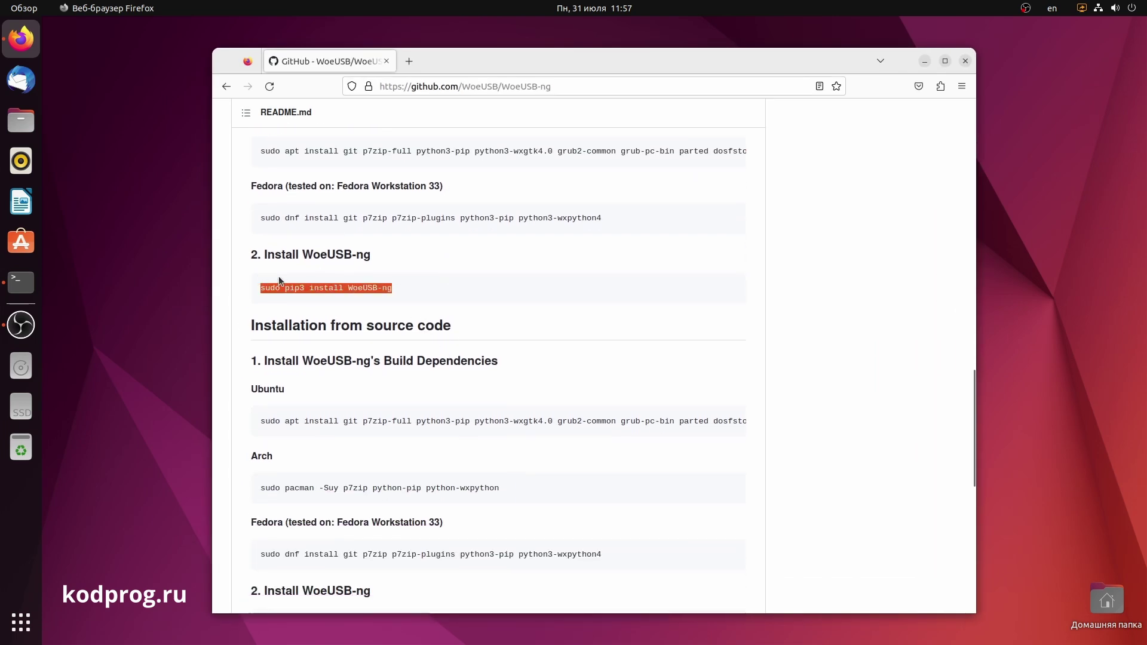
Run sudo pip3 install WoeUSB-ng in the terminal and clear the output once it finishes
left_click(927, 63)
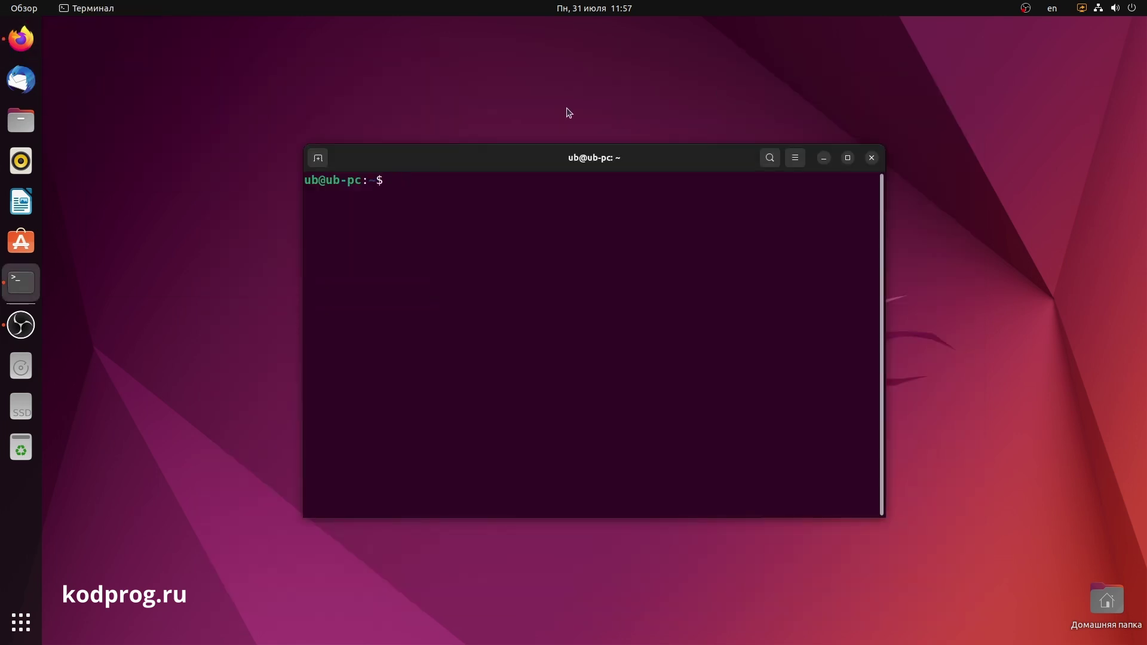
key("ctrl+shift+v")
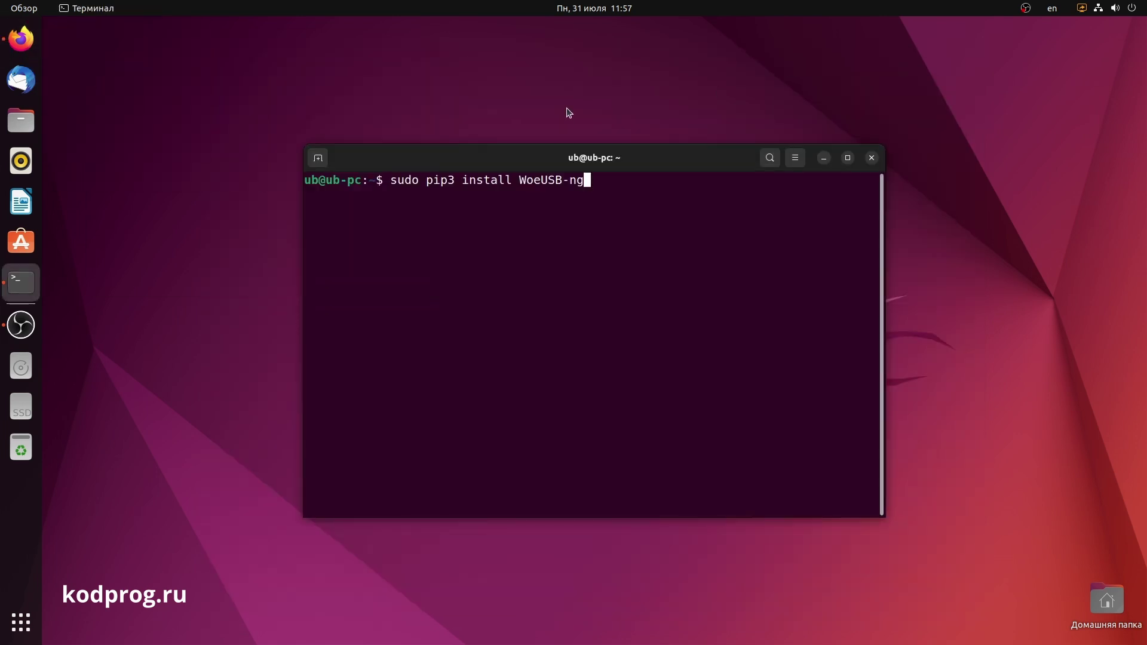
key("Return")
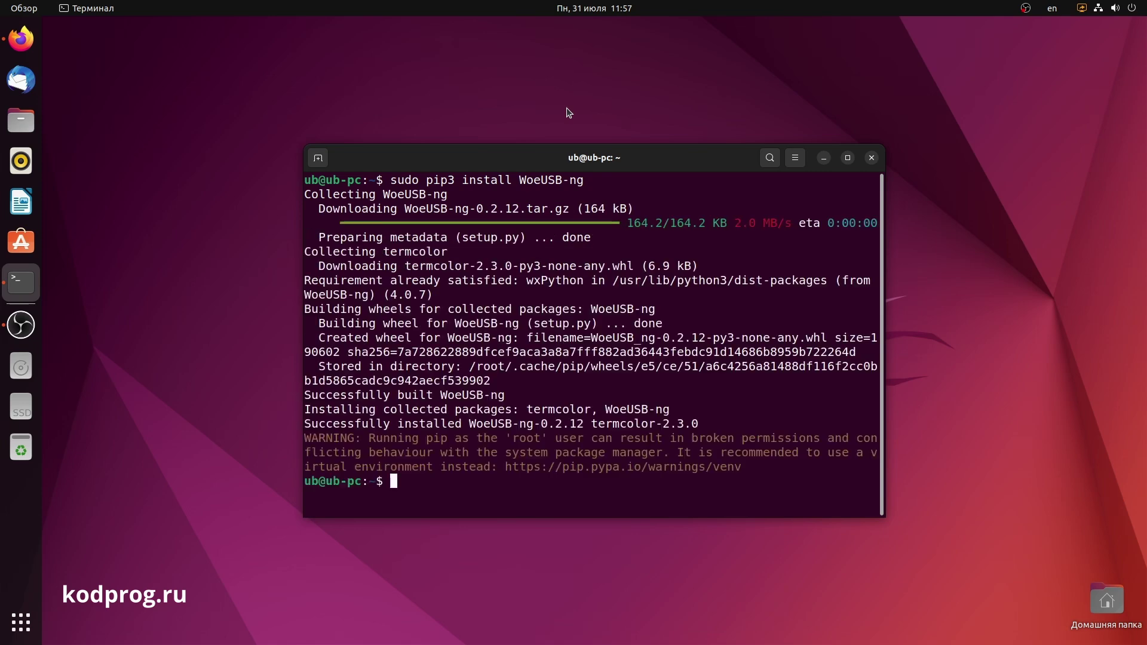
type("clear")
key("Return")
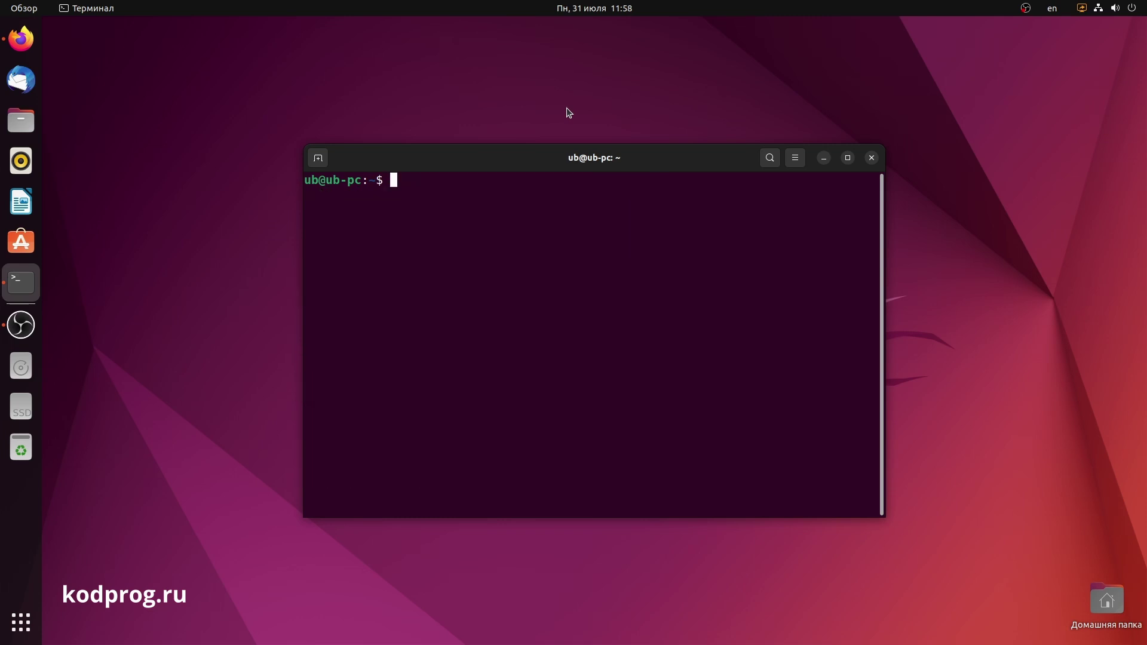
Launch WoeUSB-ng, authenticating with the account password, and close the terminal window
key("super")
type("w")
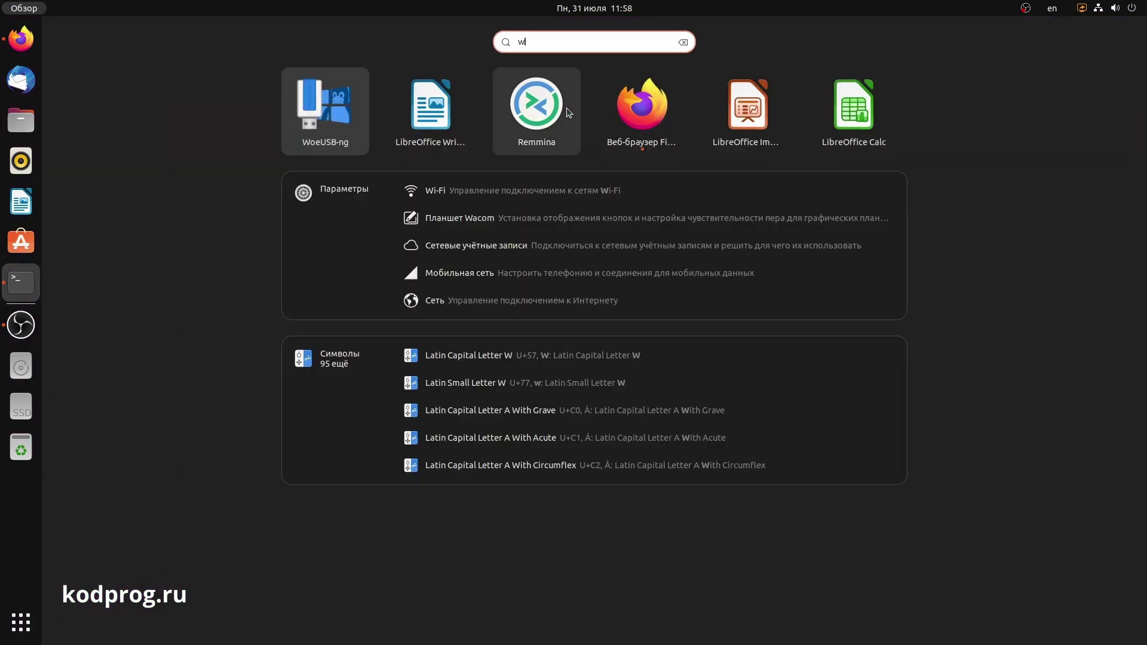
left_click(330, 111)
type("********")
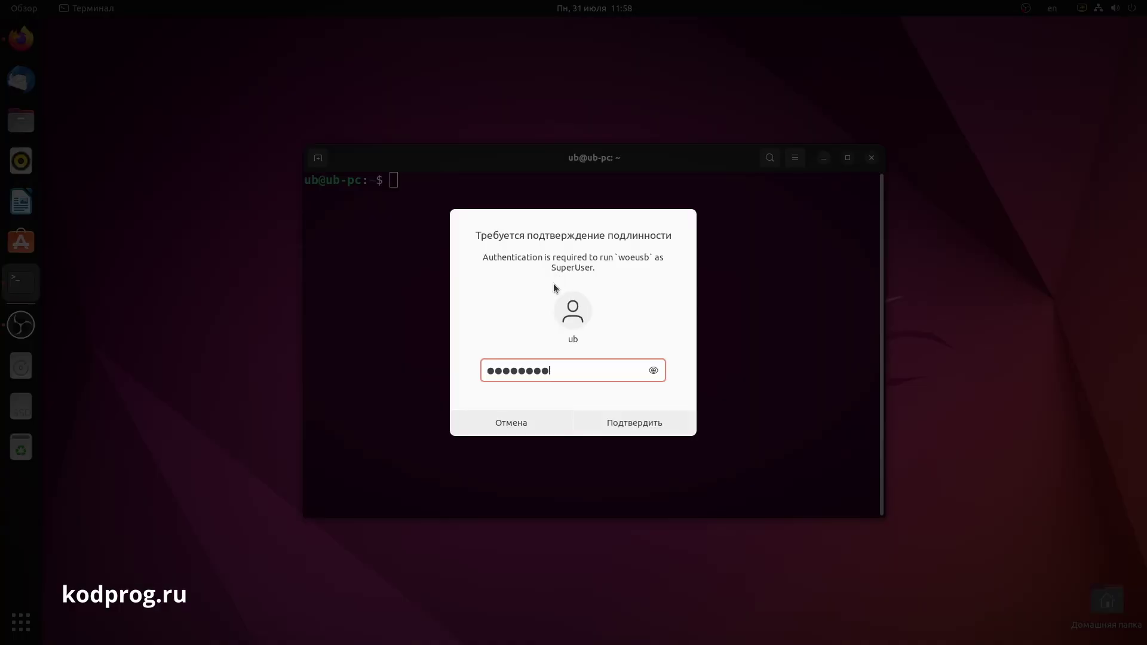
key("Return")
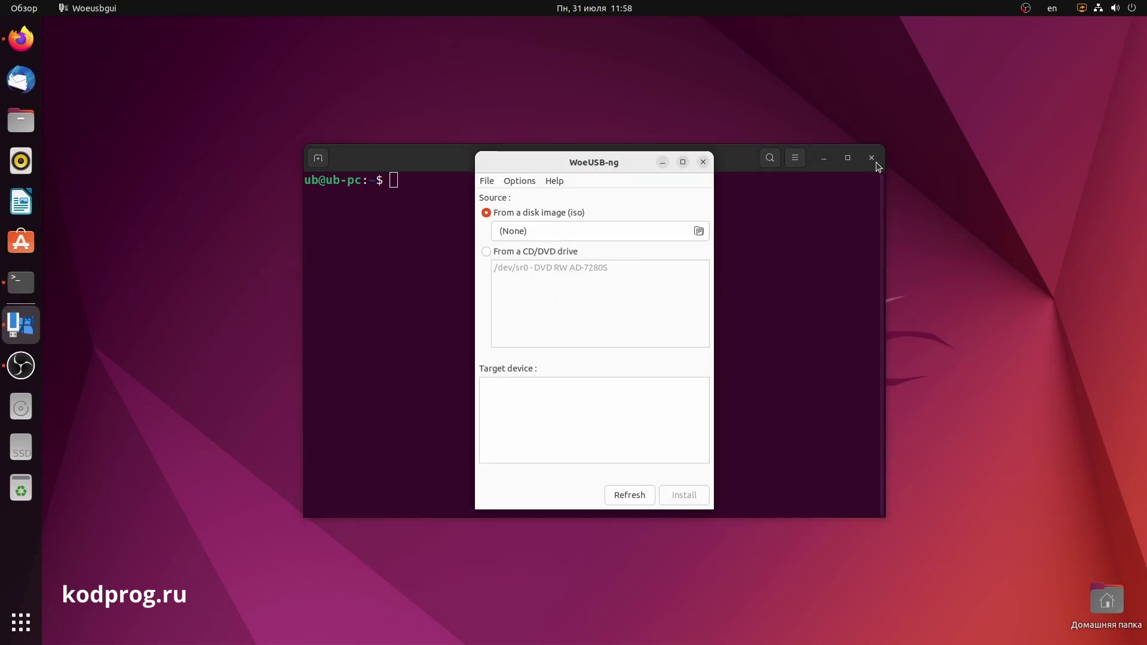
left_click(872, 159)
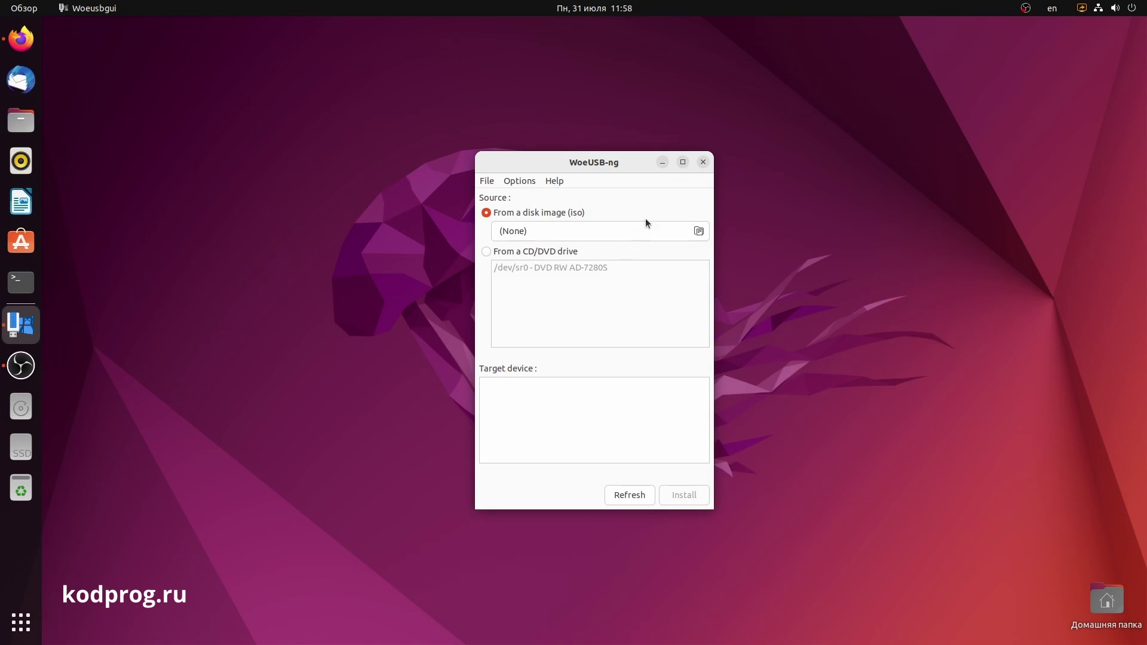
Put the WoeUSB-ng window out of the way and search for windows 10 in a new Firefox tab
left_click(703, 163)
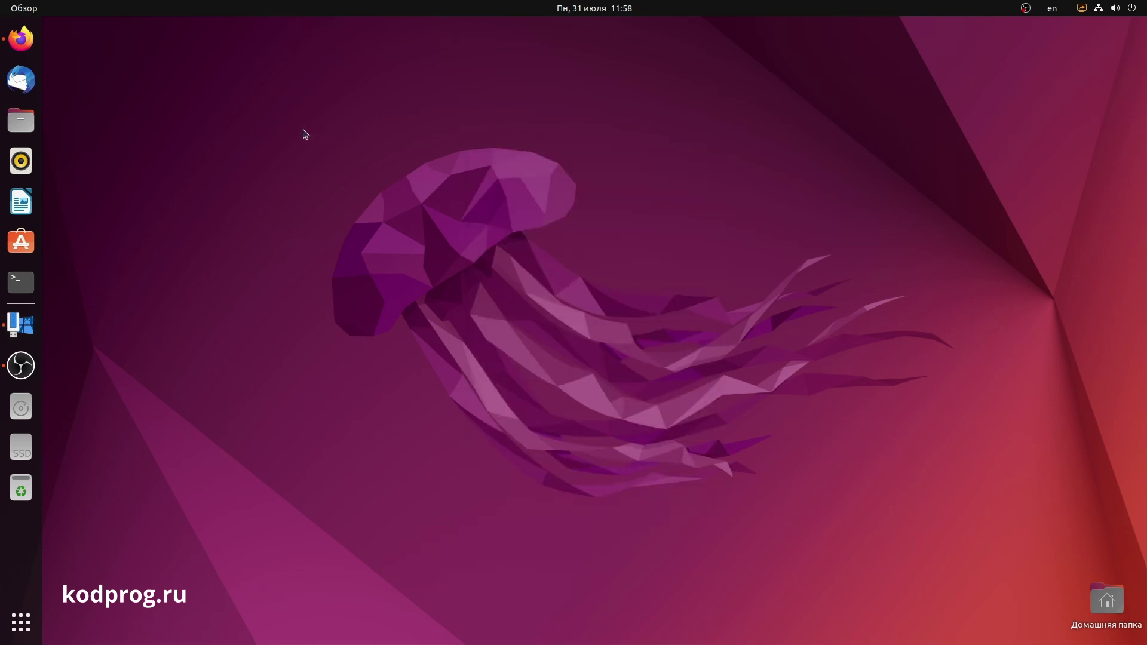
left_click(21, 39)
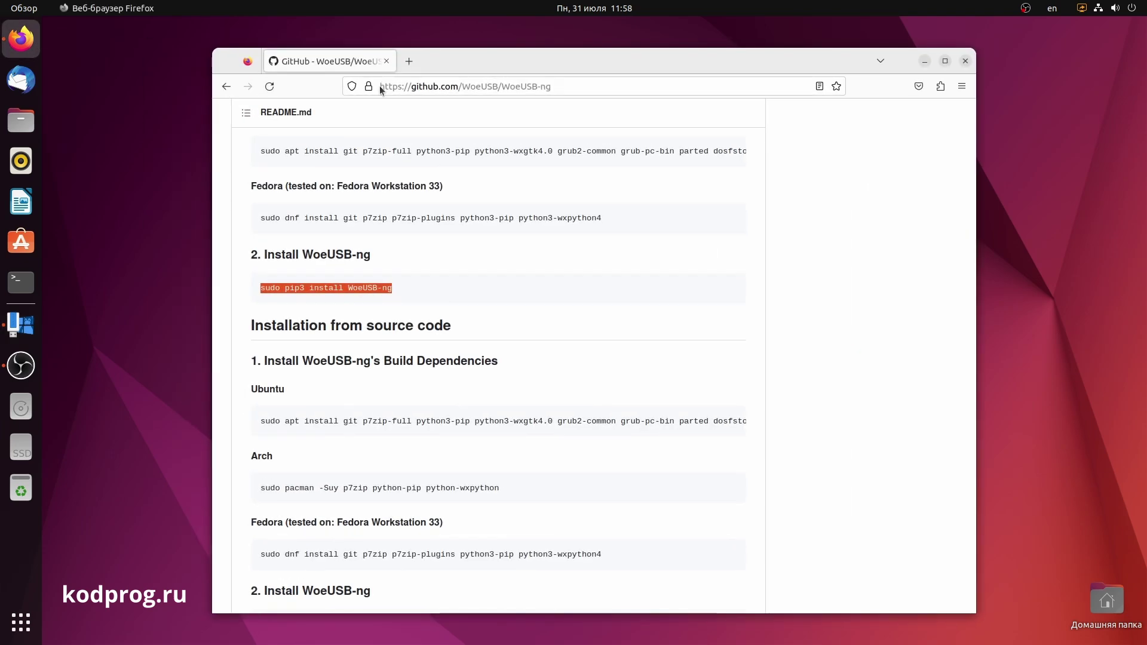
left_click(409, 61)
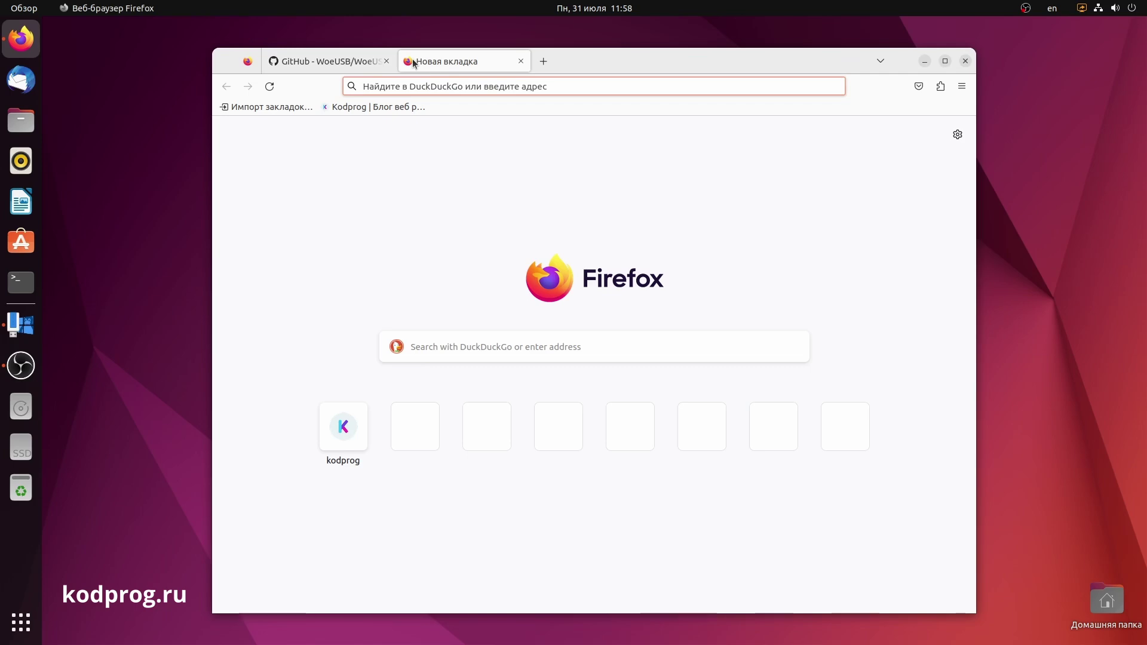
type("windows 10")
key("Return")
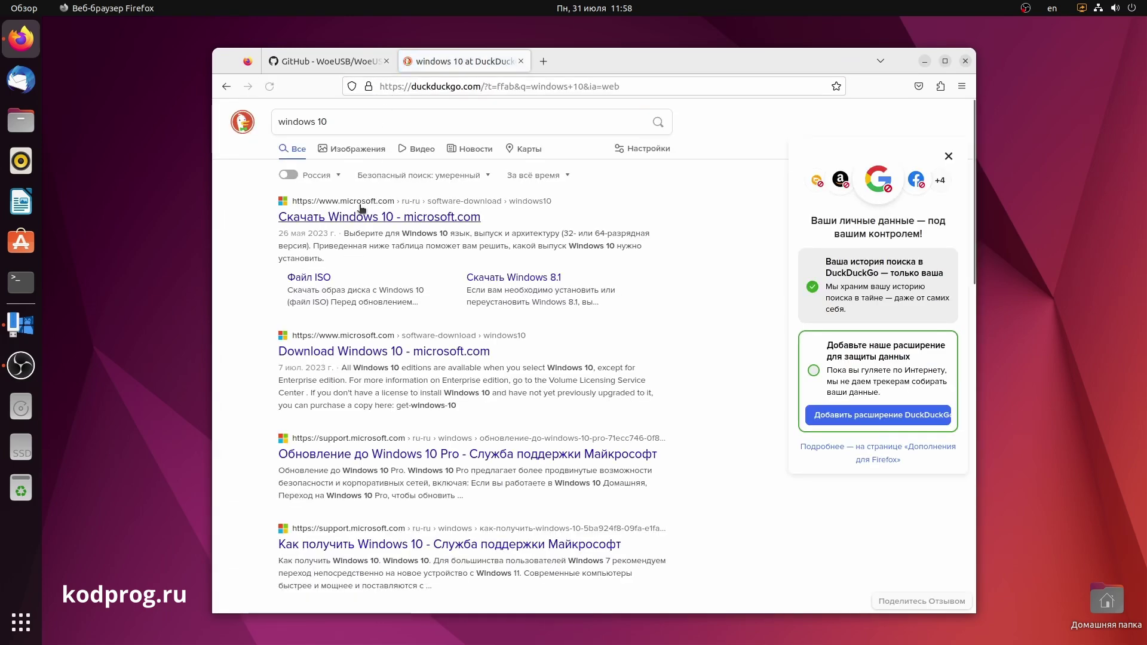
Open Microsoft's Windows 10 download page and confirm the Windows 10 (multi-edition ISO) edition
left_click(360, 215)
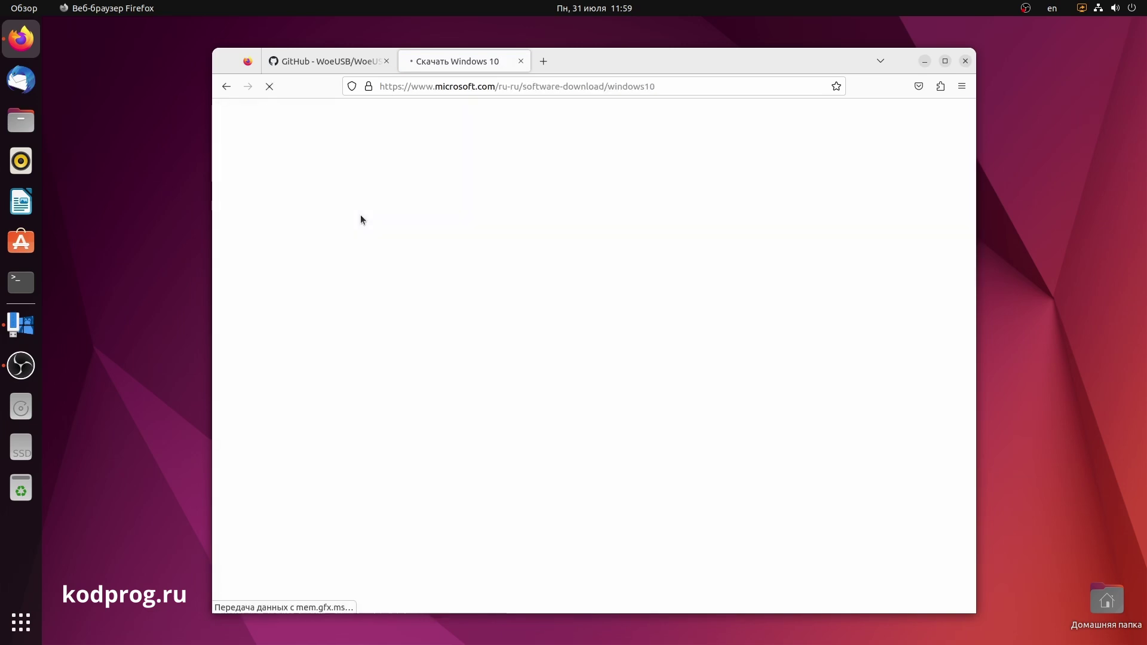
scroll(414, 270, "down", 3)
scroll(414, 267, "down", 5)
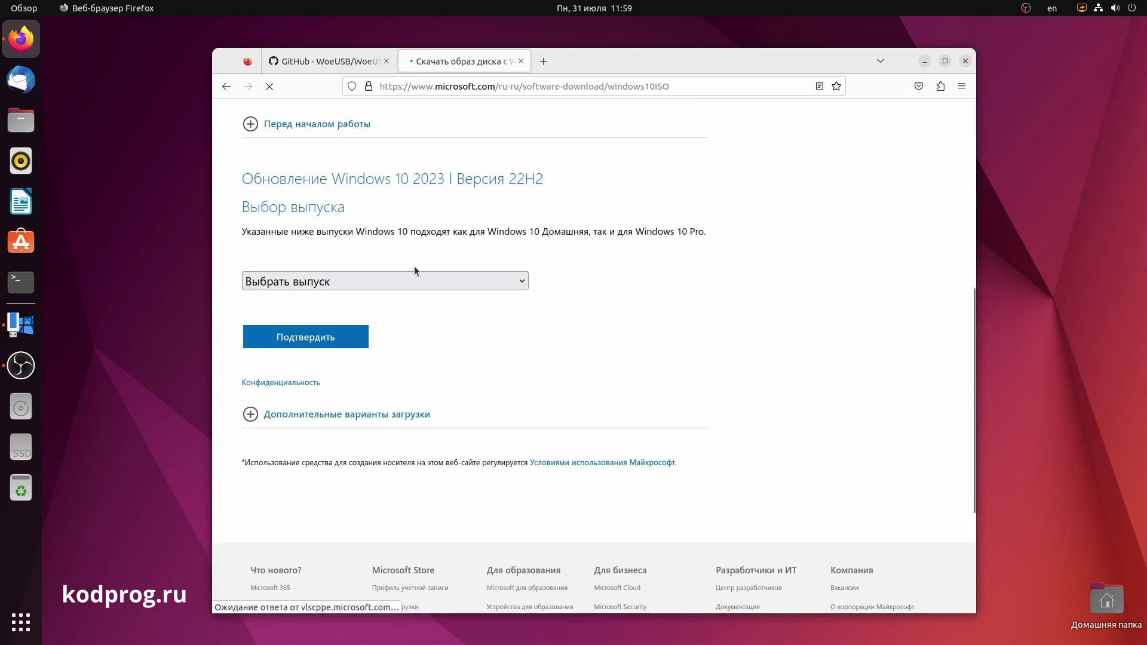
left_click(360, 269)
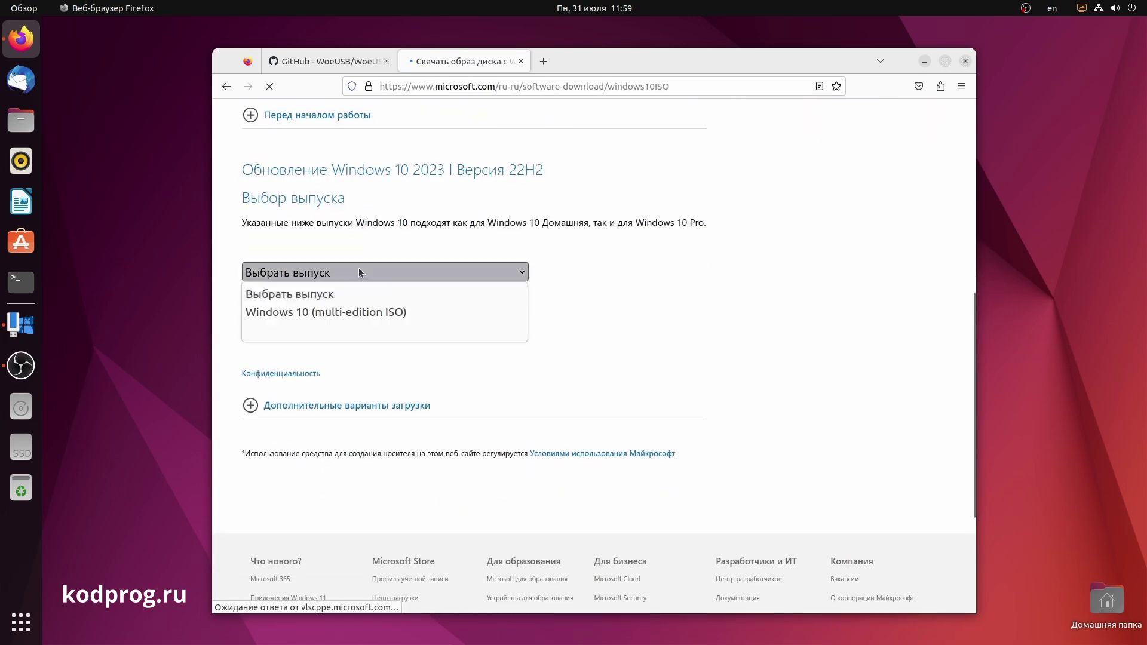
left_click(331, 310)
left_click(323, 325)
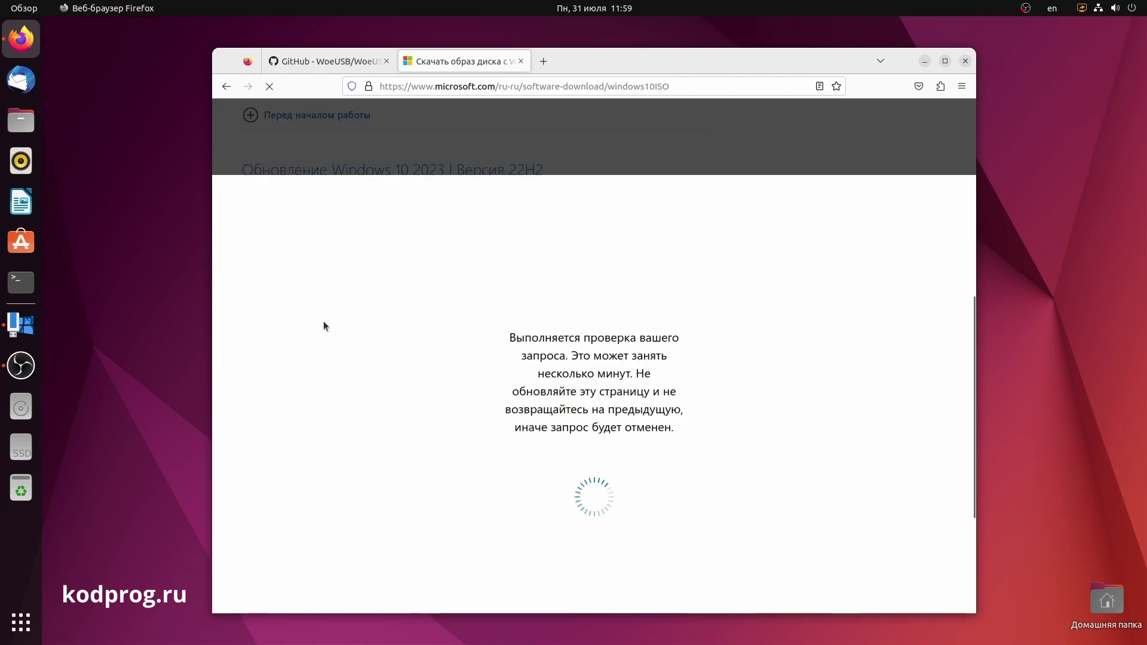
left_click(576, 12)
left_click(577, 12)
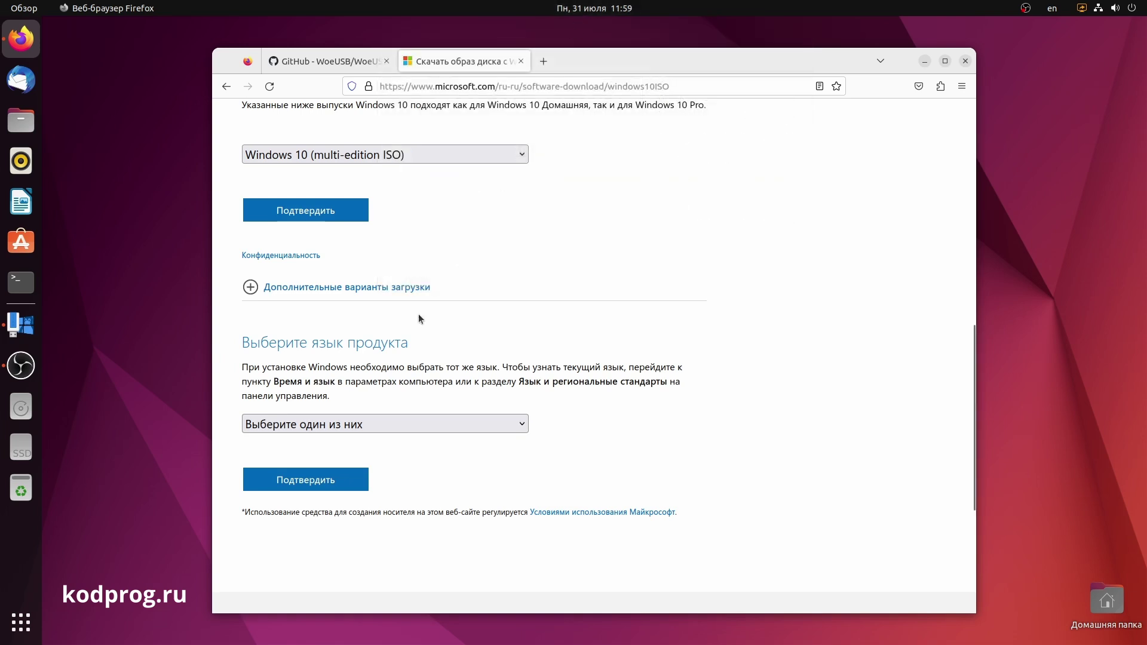
Try to request the Windows 10 ISO with Русский as the product language, and close the download page's tab
left_click(322, 425)
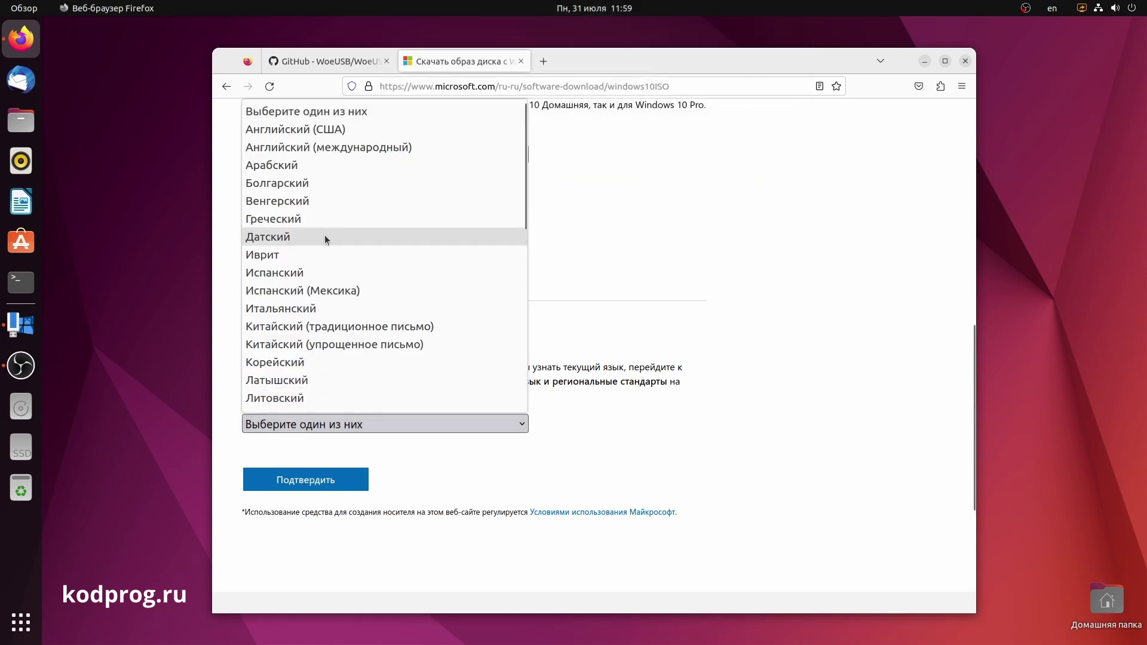
scroll(326, 237, "down", 6)
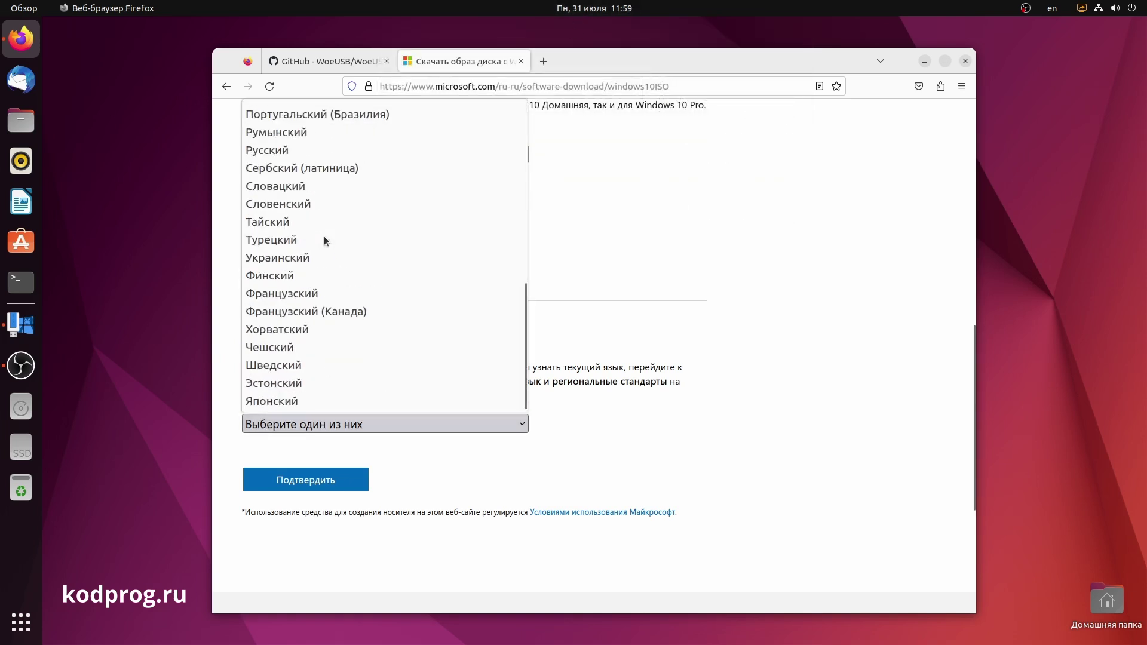
left_click(318, 153)
left_click(346, 481)
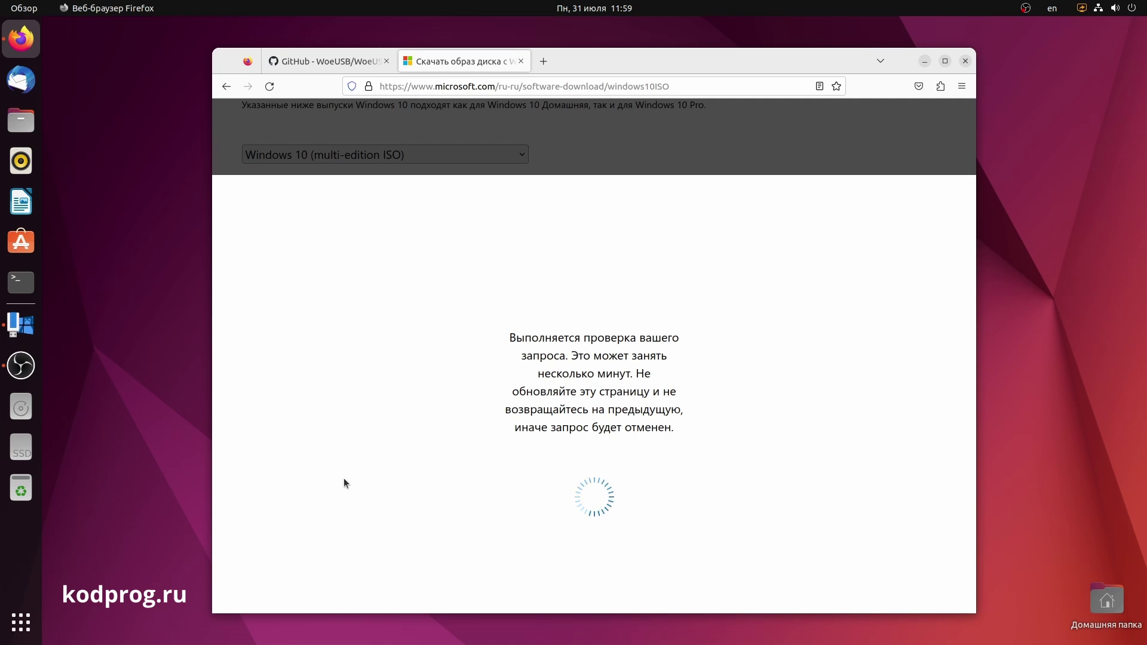
scroll(572, 397, "up", 3)
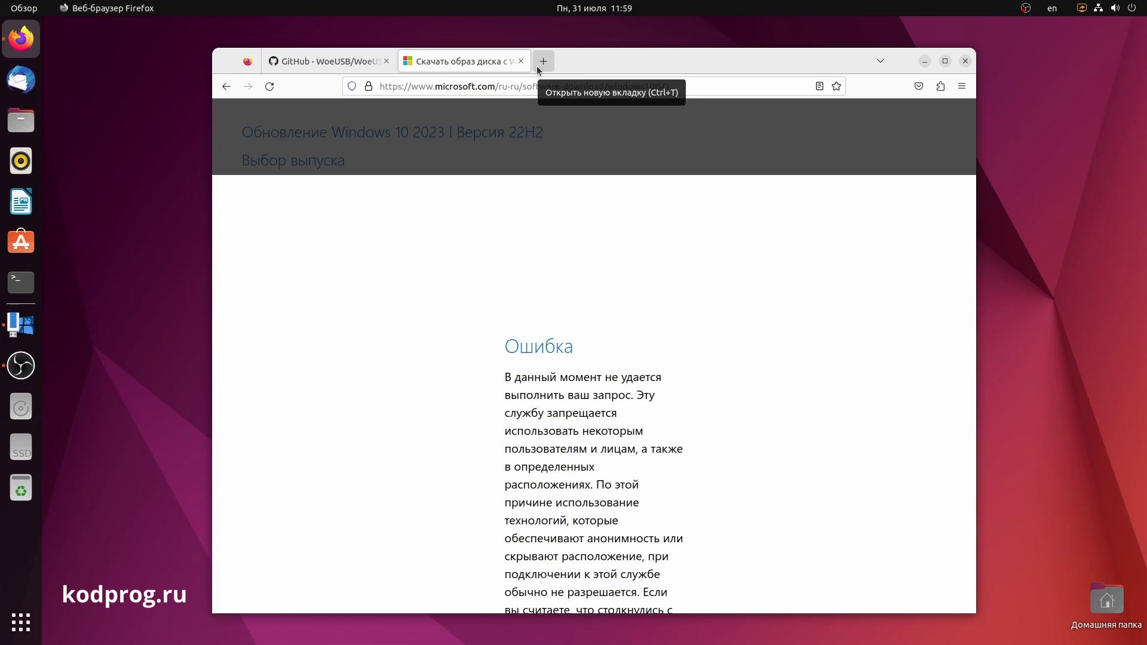
left_click(522, 60)
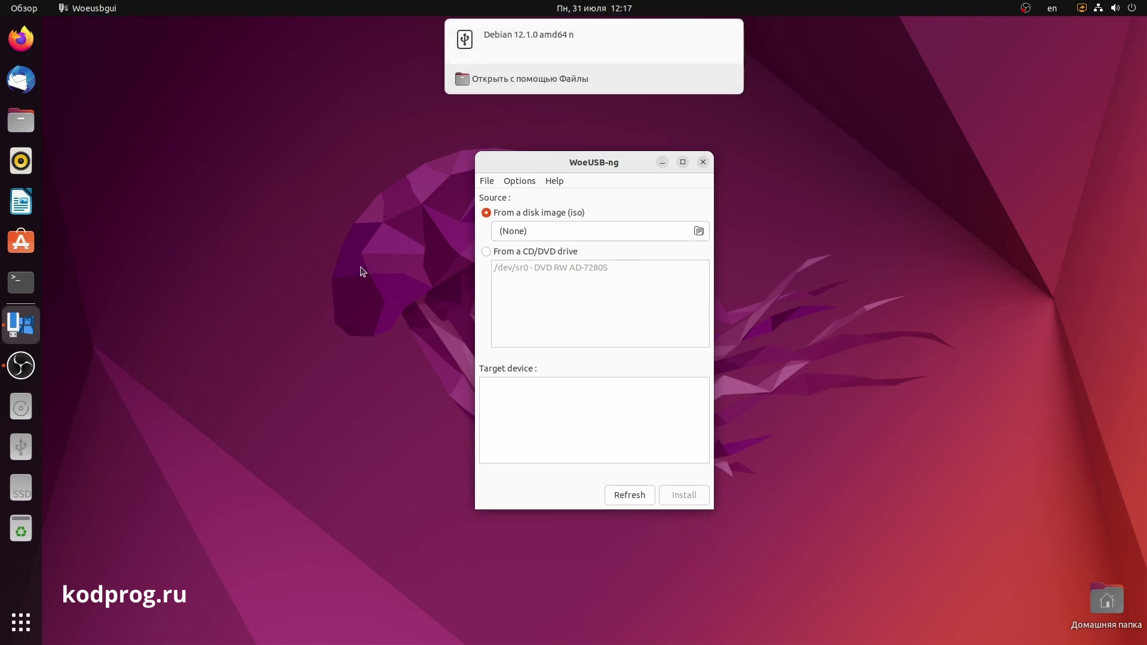
Open the Disks (Диски) utility and delete partition 2 (/dev/sdc2) of the 31 GB Kingston DataTraveler thumb drive
key("super")
type("Дис")
key("Return")
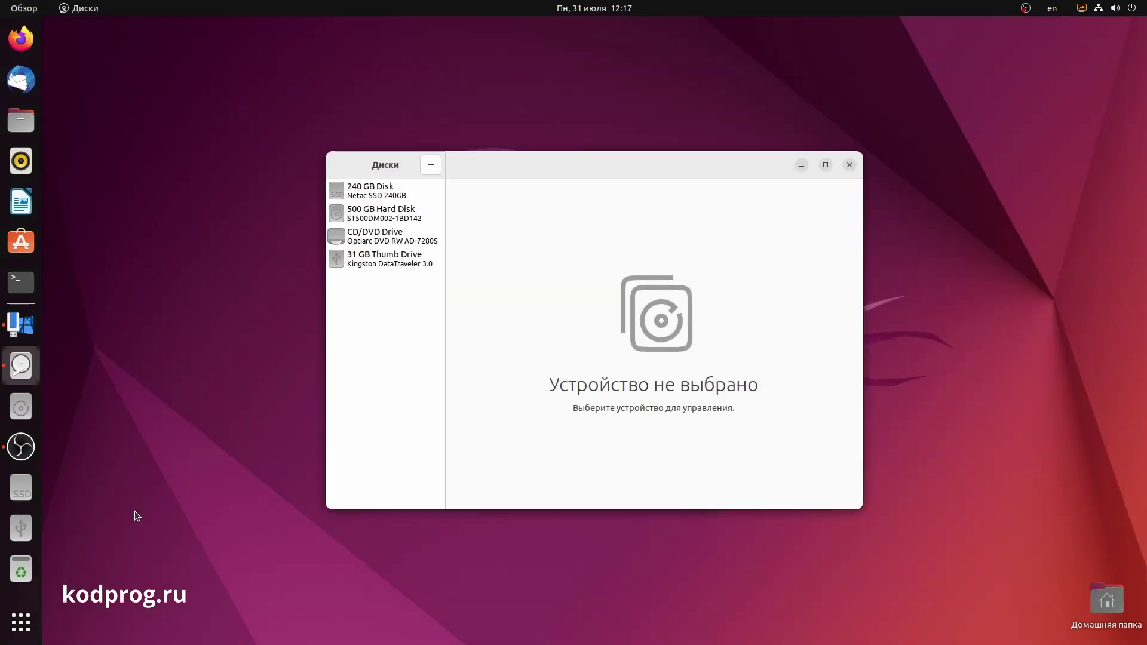
left_click(391, 262)
left_click(507, 306)
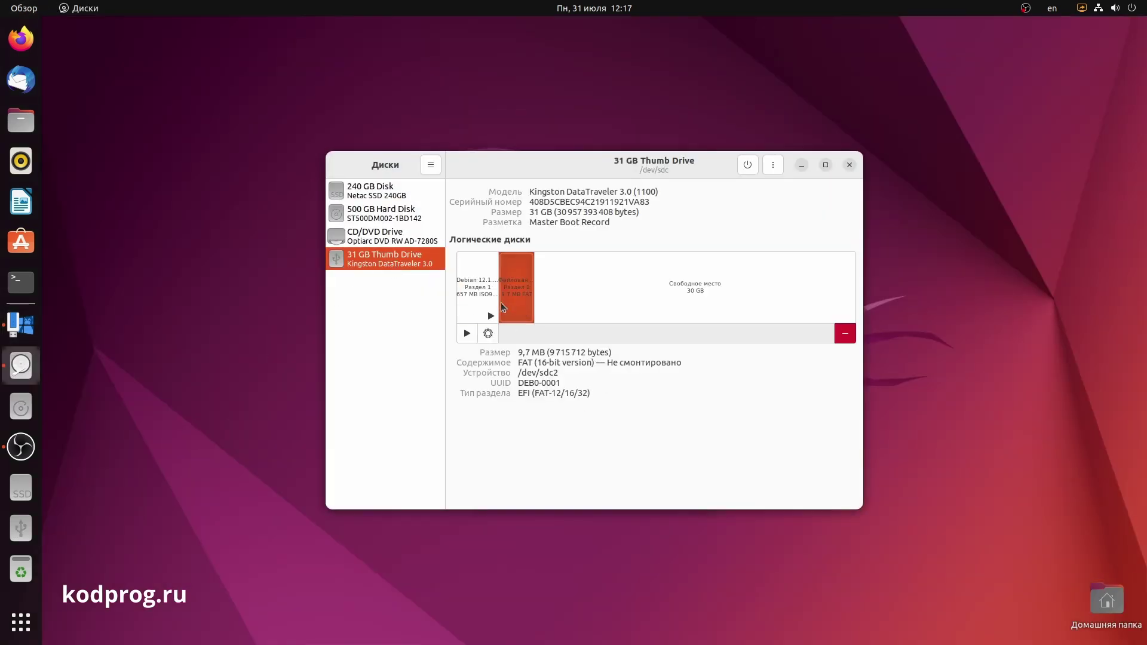
left_click(483, 316)
left_click(510, 311)
left_click(845, 333)
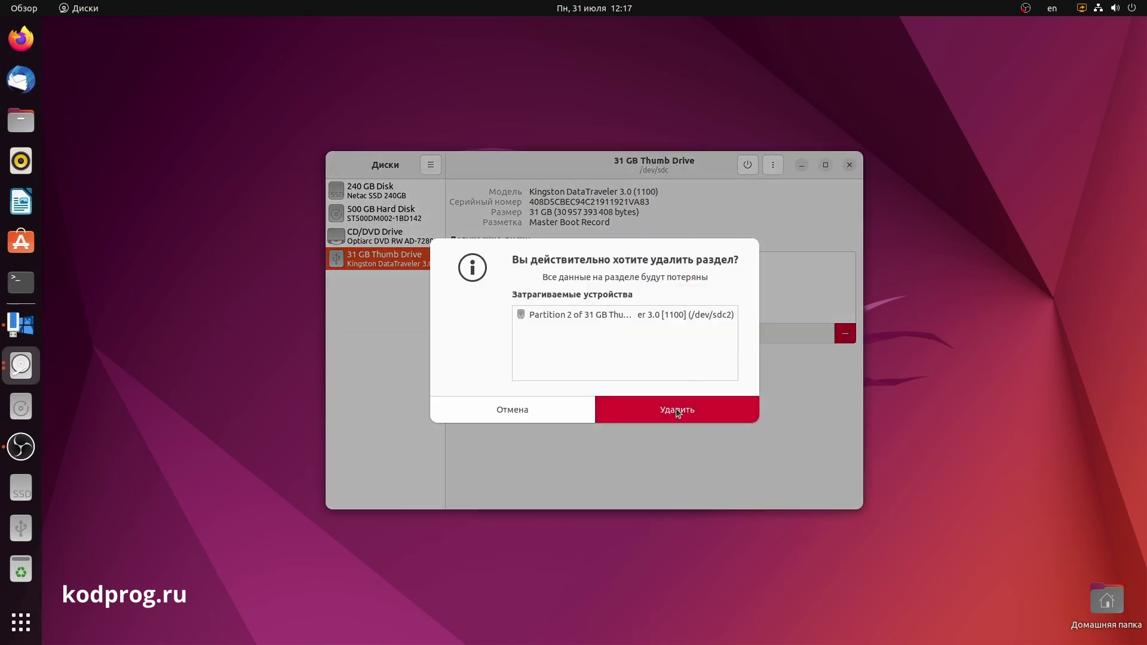
left_click(674, 406)
Format the 31 GB thumb drive as FAT for use with all systems and devices, leaving the volume name empty, and close Disks
left_click(495, 323)
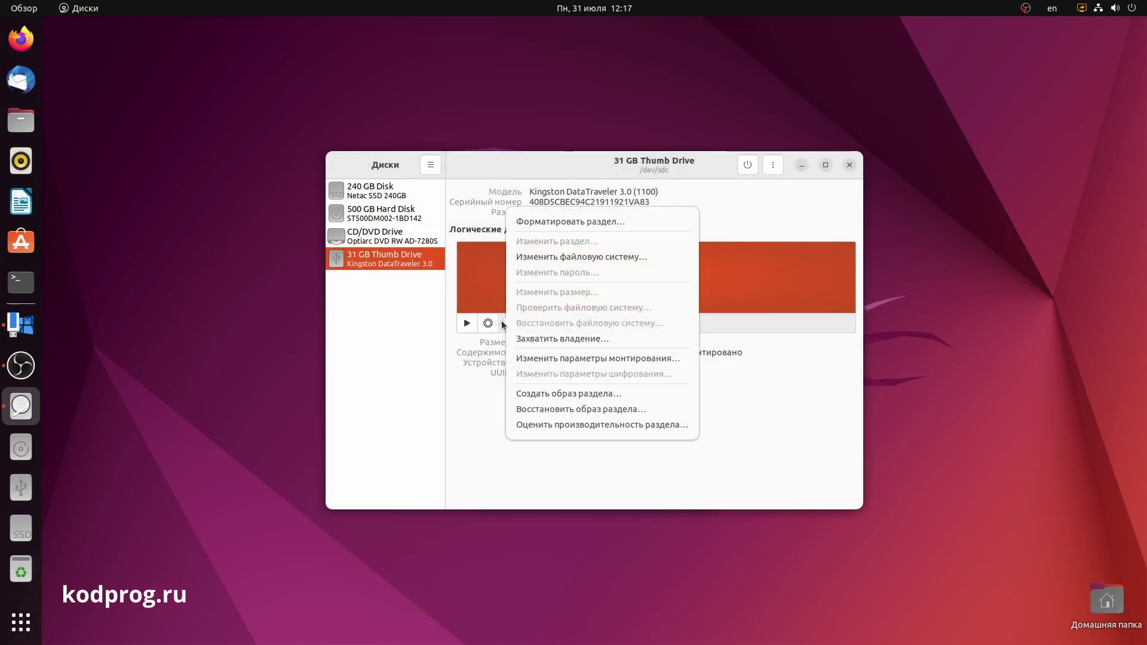
left_click(567, 223)
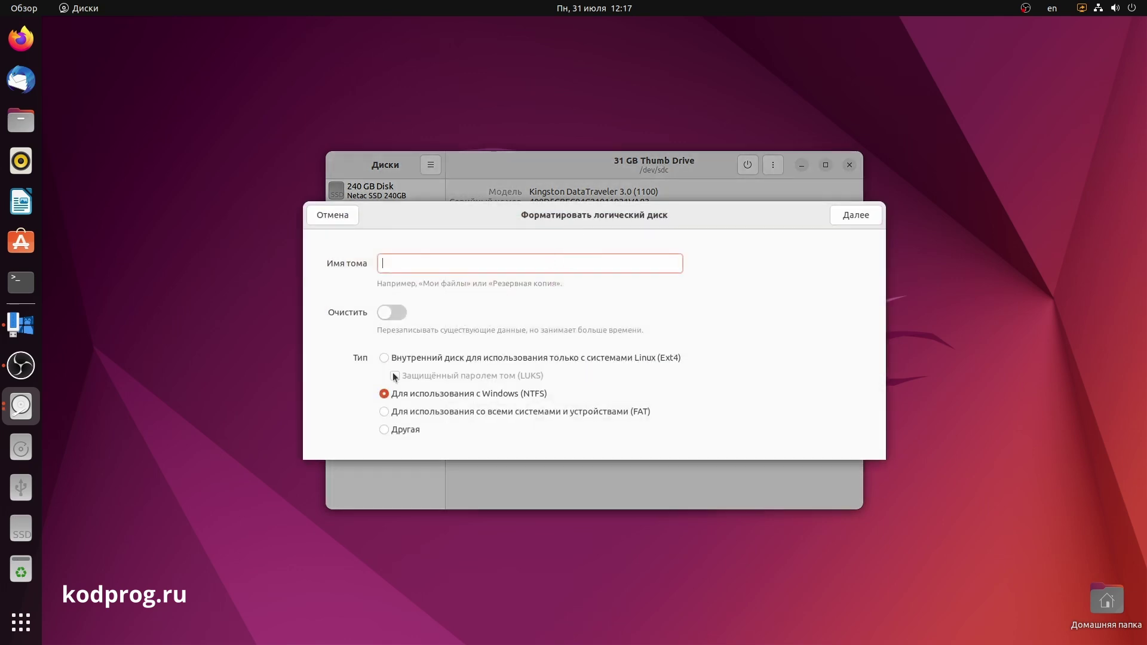
left_click(528, 410)
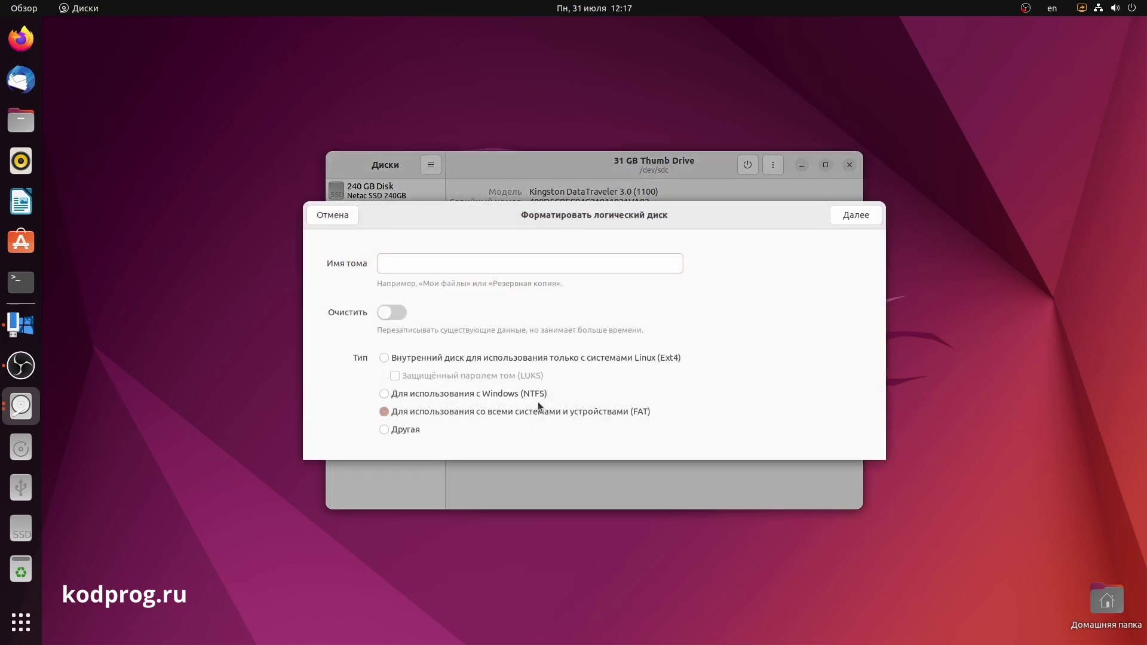
left_click(847, 216)
left_click(846, 216)
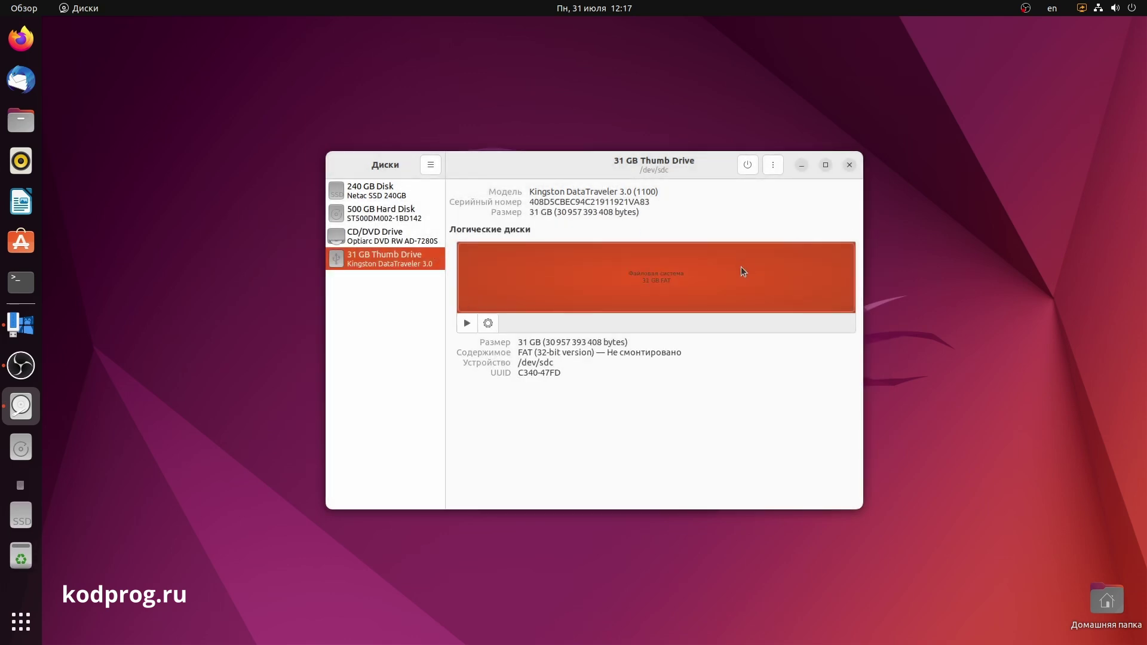
left_click(848, 166)
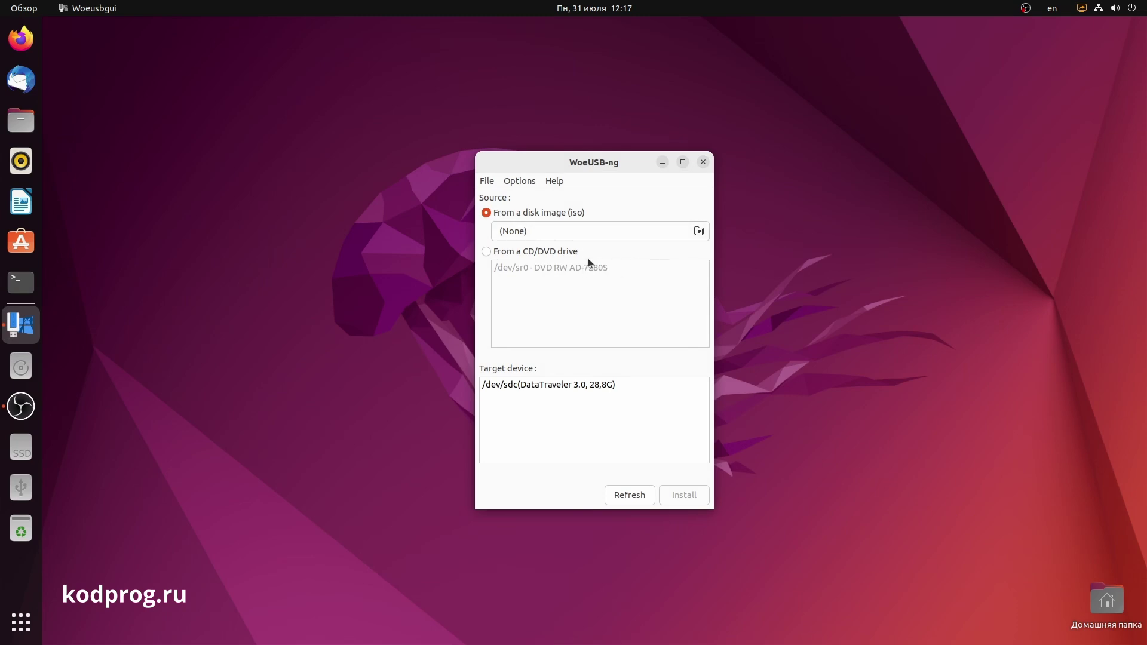
Choose Windows10.iso from the home user's Загрузки folder as the source disk image in WoeUSB-ng
left_click(563, 235)
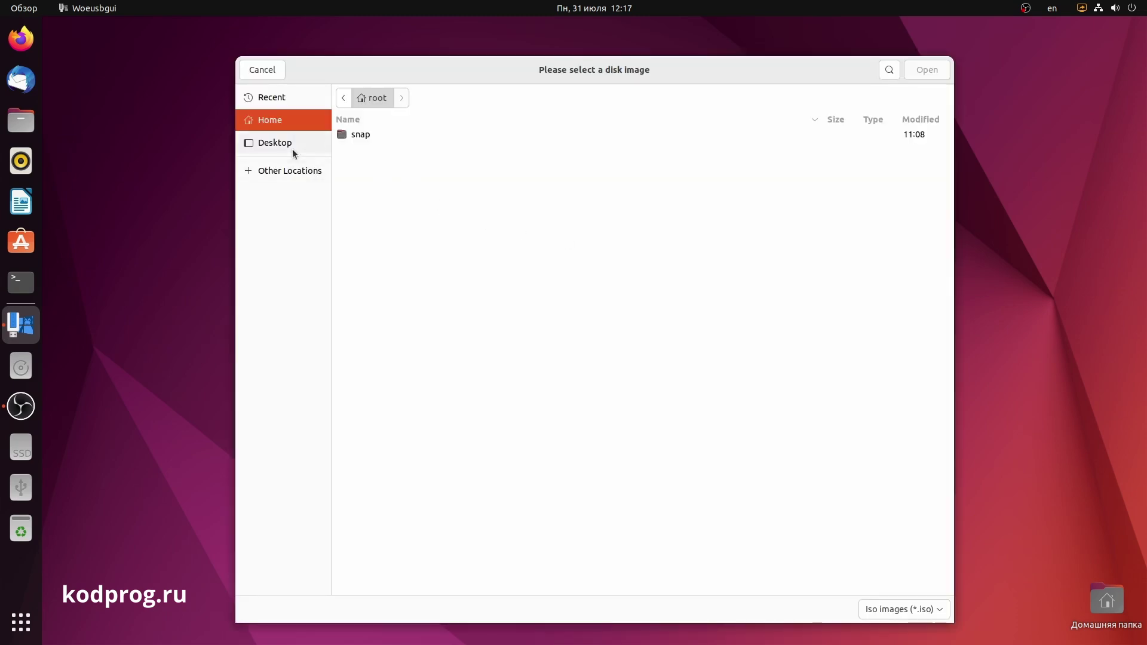
key("alt+Up")
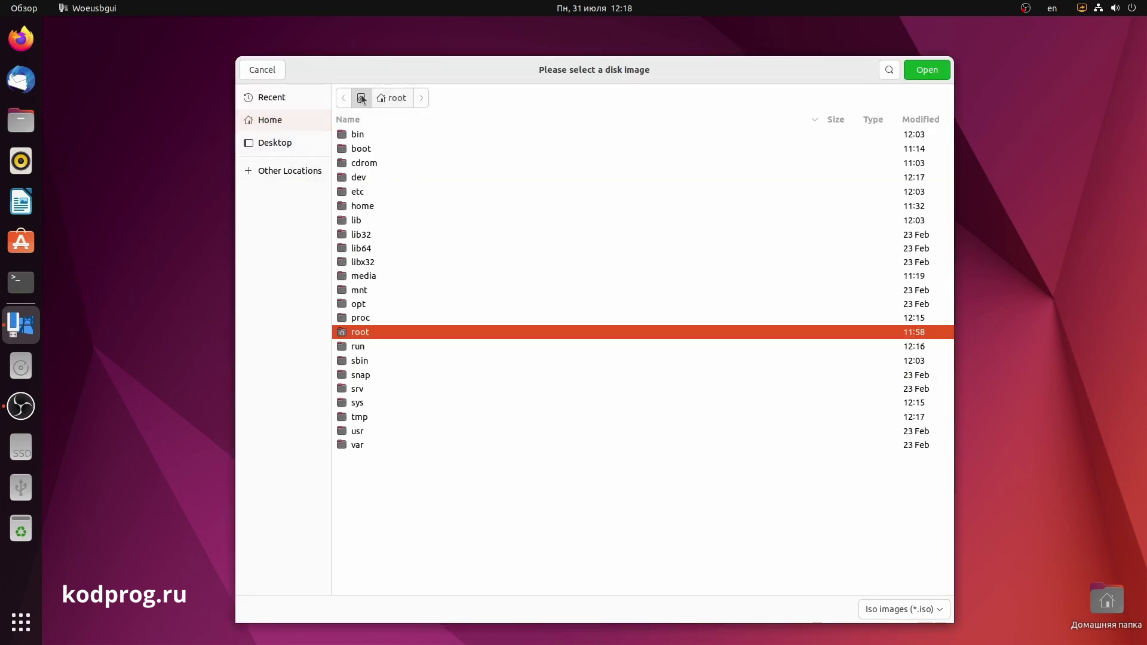
double_click(365, 209)
double_click(361, 149)
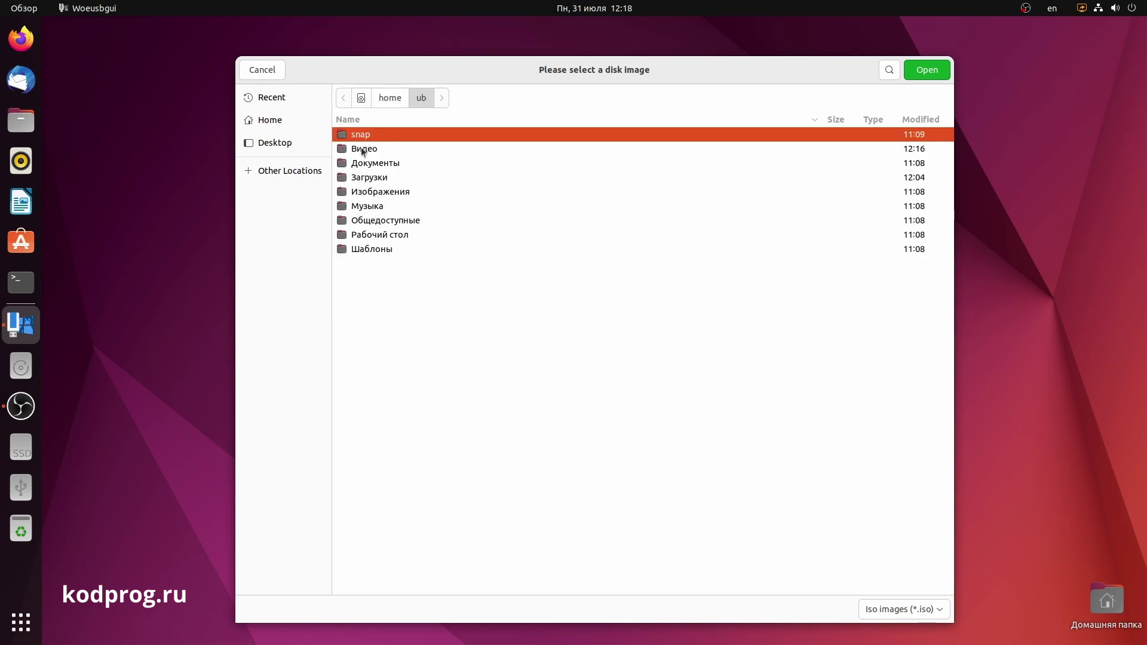
double_click(374, 180)
left_click(943, 76)
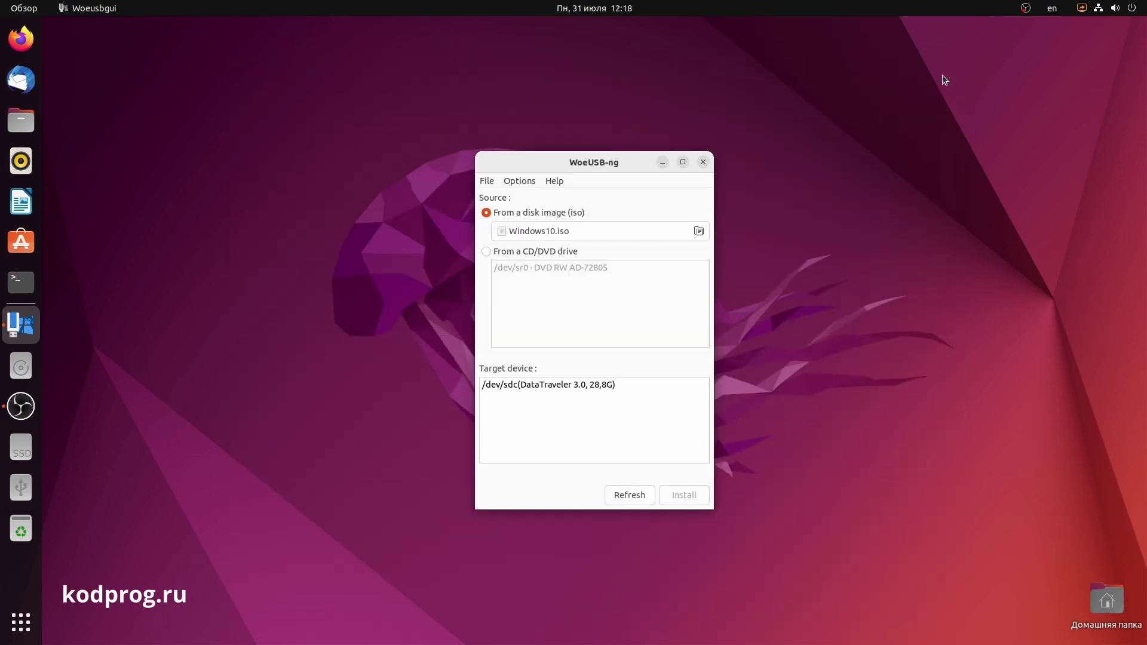
Refresh the target devices, select /dev/sdc (DataTraveler 3.0), and start the installation, agreeing to wipe the drive
left_click(534, 384)
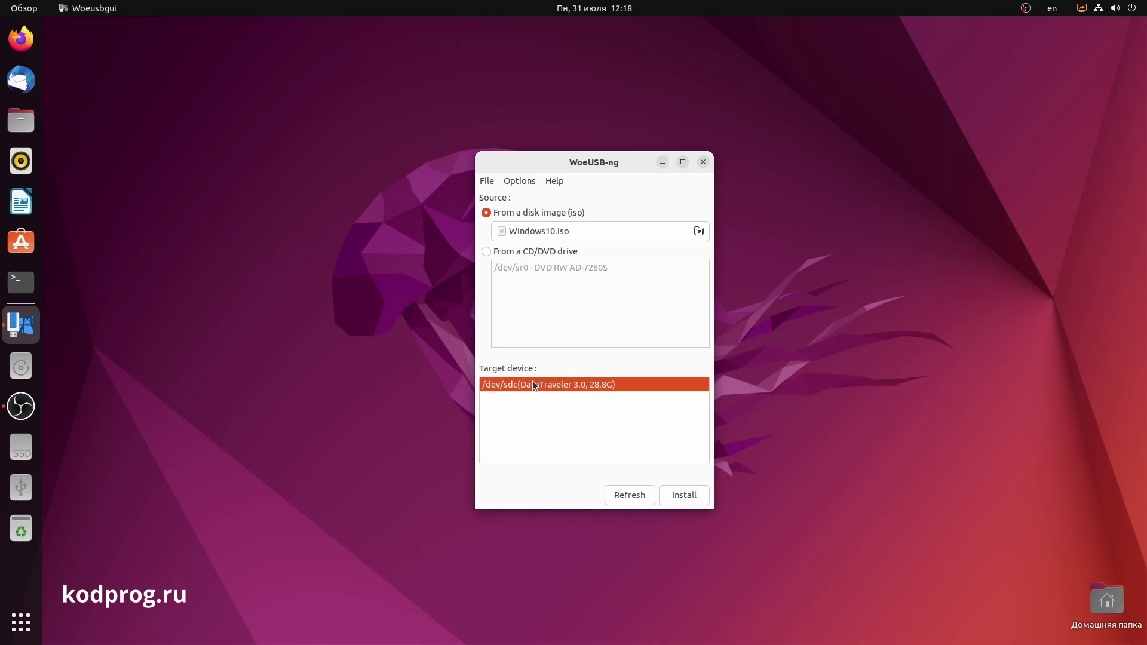
left_click(624, 493)
left_click(593, 386)
left_click(675, 495)
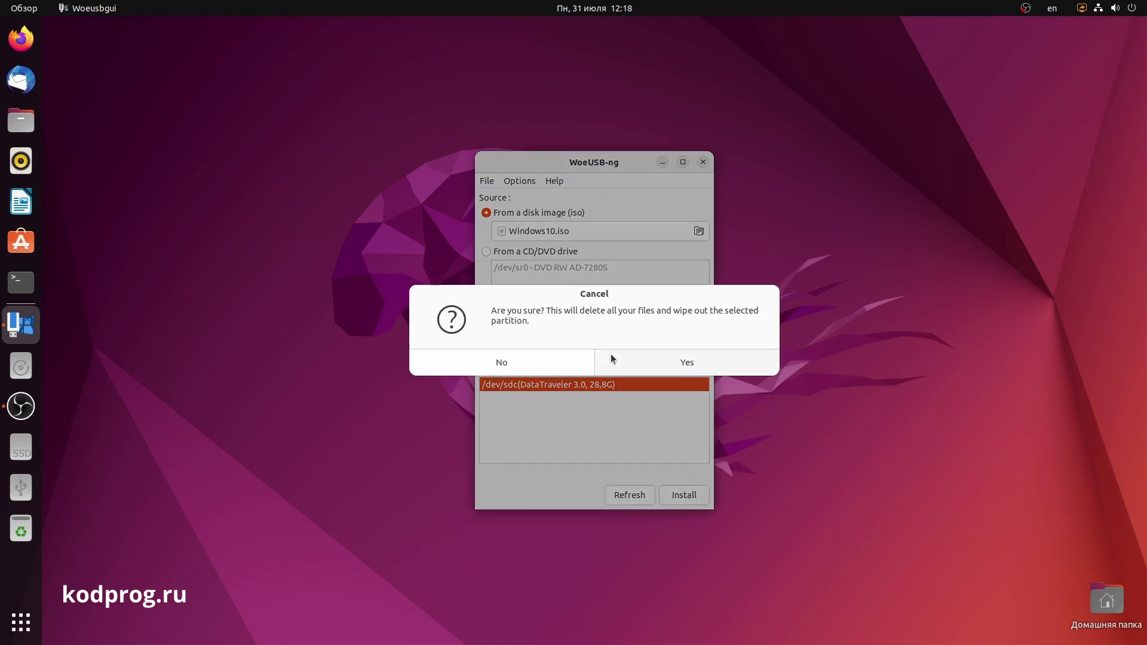
left_click(620, 360)
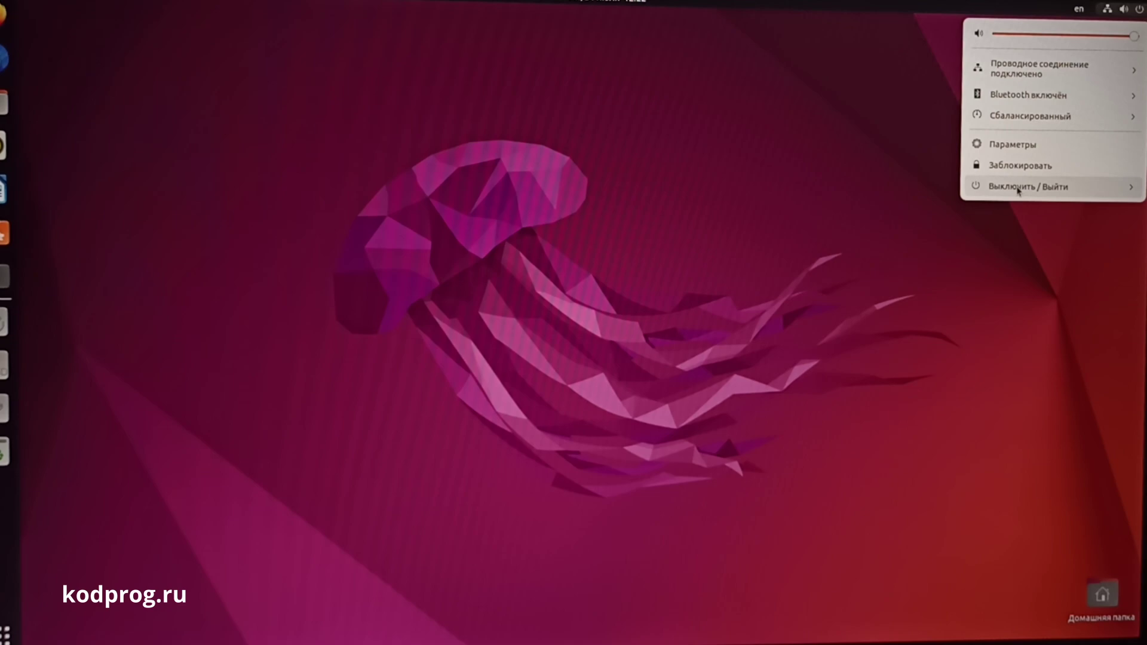
Restart the computer from the Ubuntu desktop and bring up the boot device selection during startup
left_click(1017, 189)
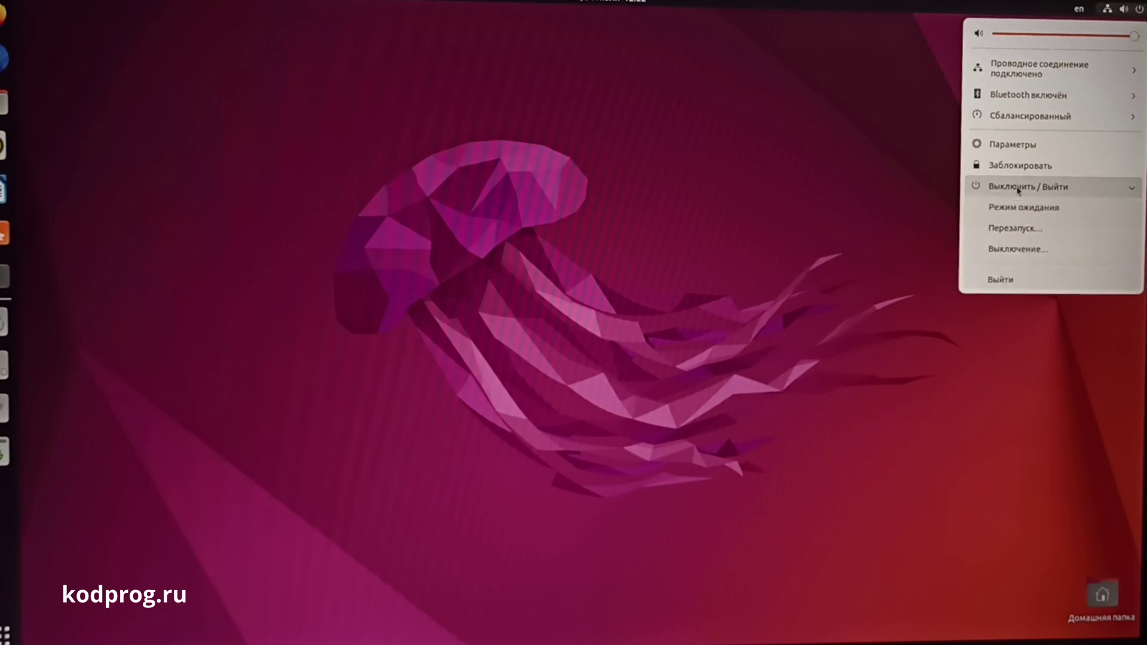
left_click(1011, 230)
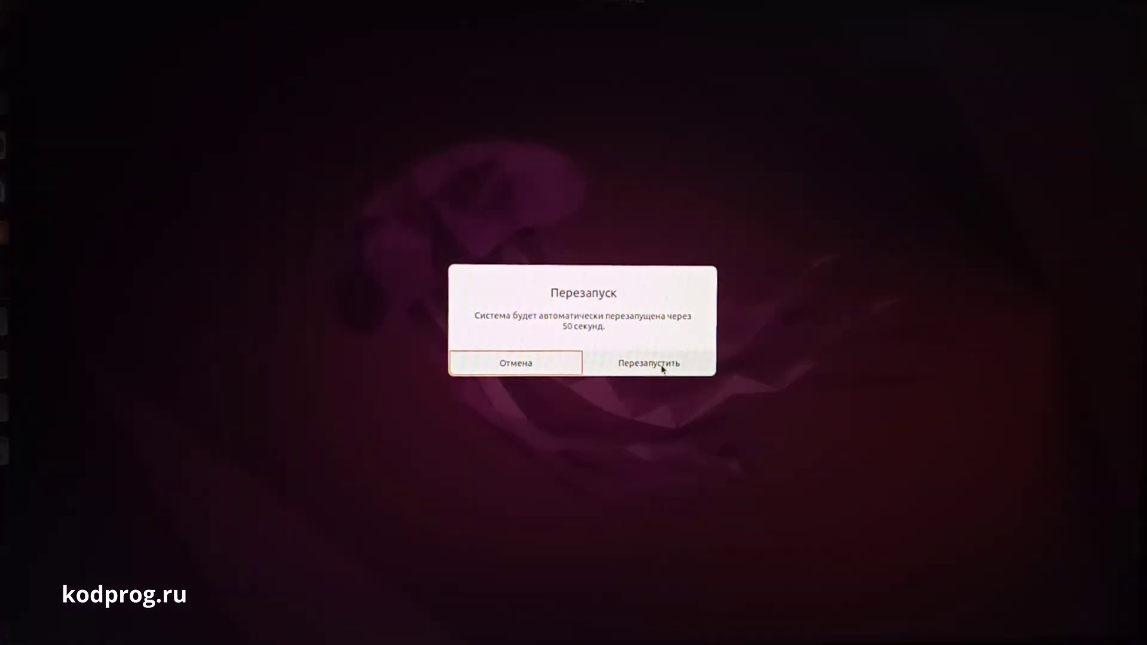
left_click(662, 363)
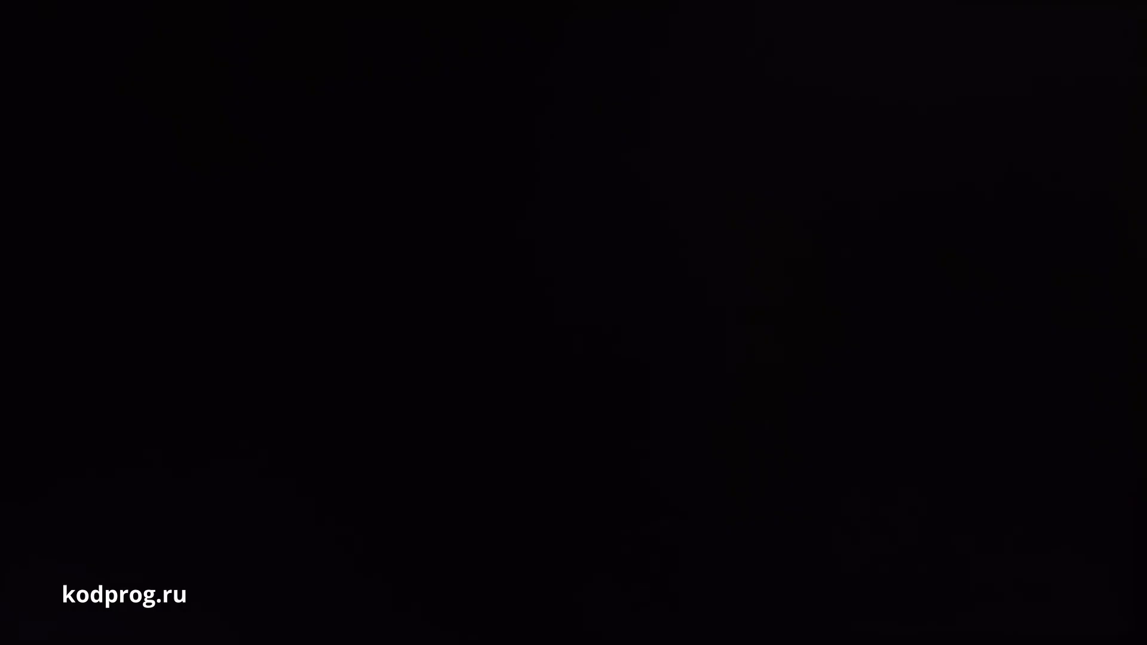
key("F12")
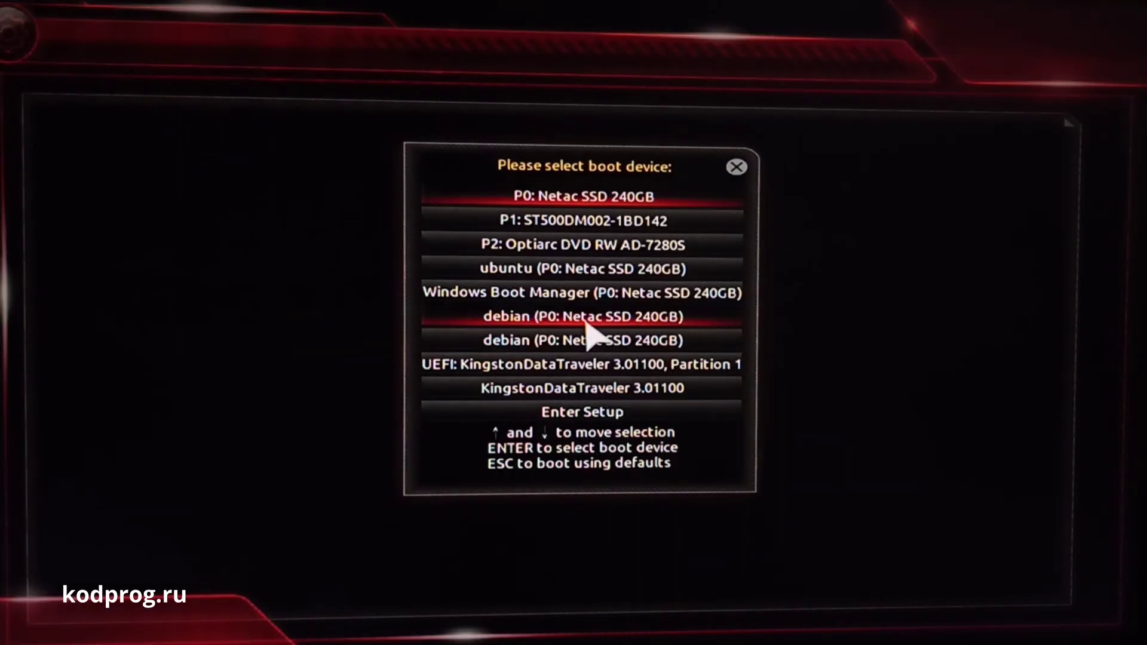
Boot the computer from the UEFI: KingstonDataTraveler 3.01100, Partition 1 device
key("Down")
key("Down")
key("Down")
key("Down")
key("Down")
key("Down")
key("Down")
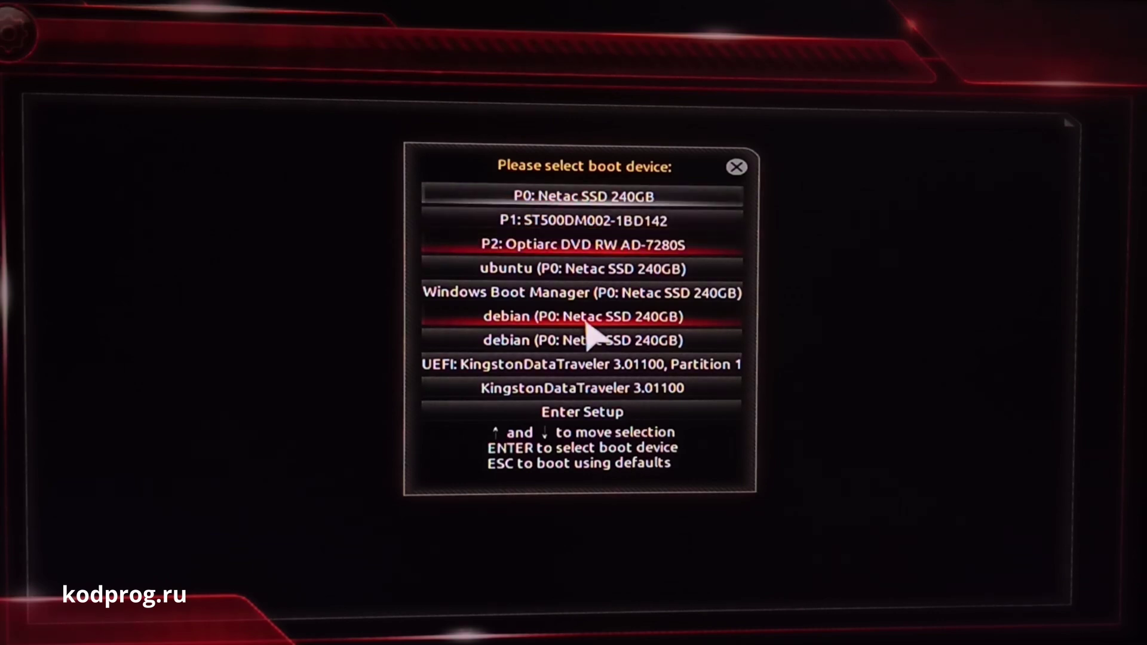
key("Down")
key("Up")
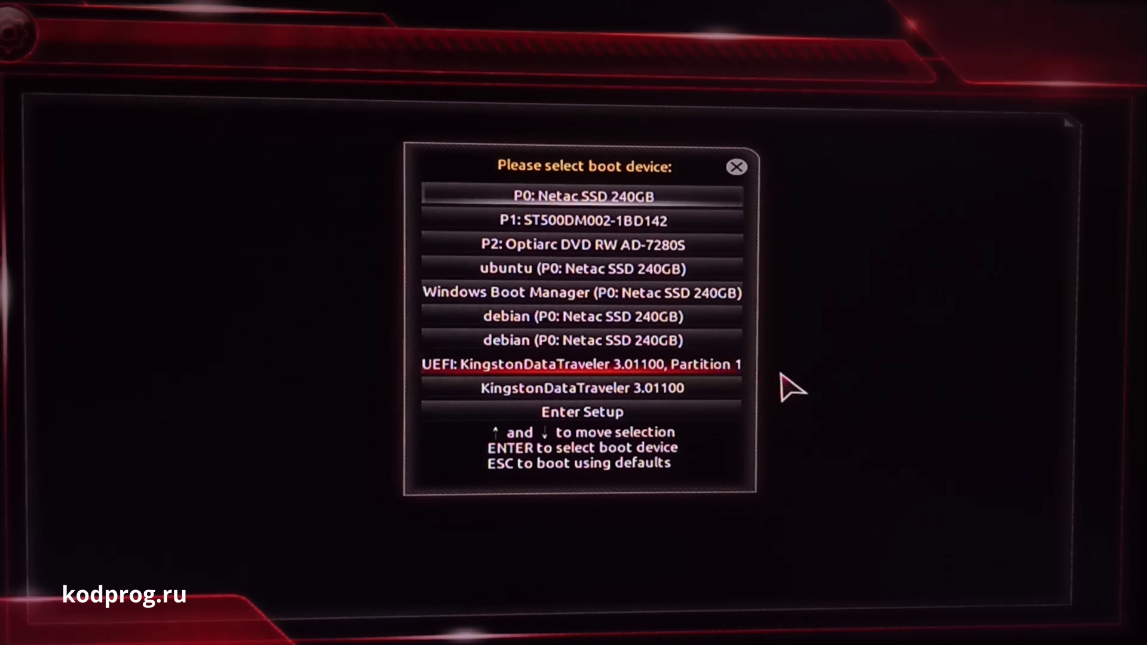
key("Return")
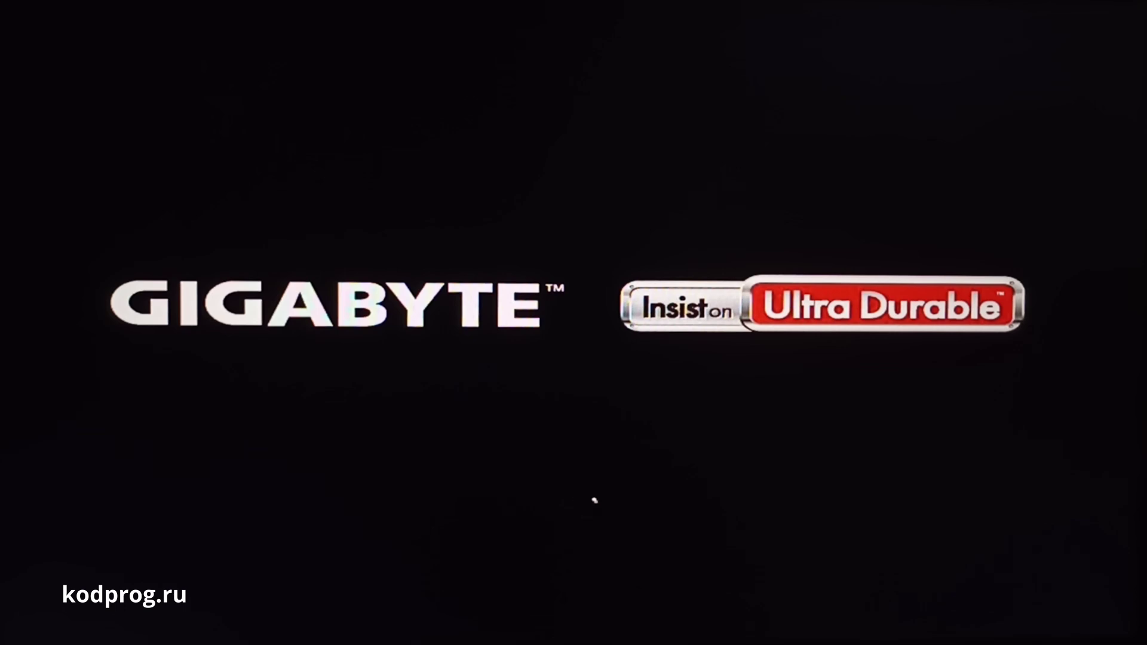